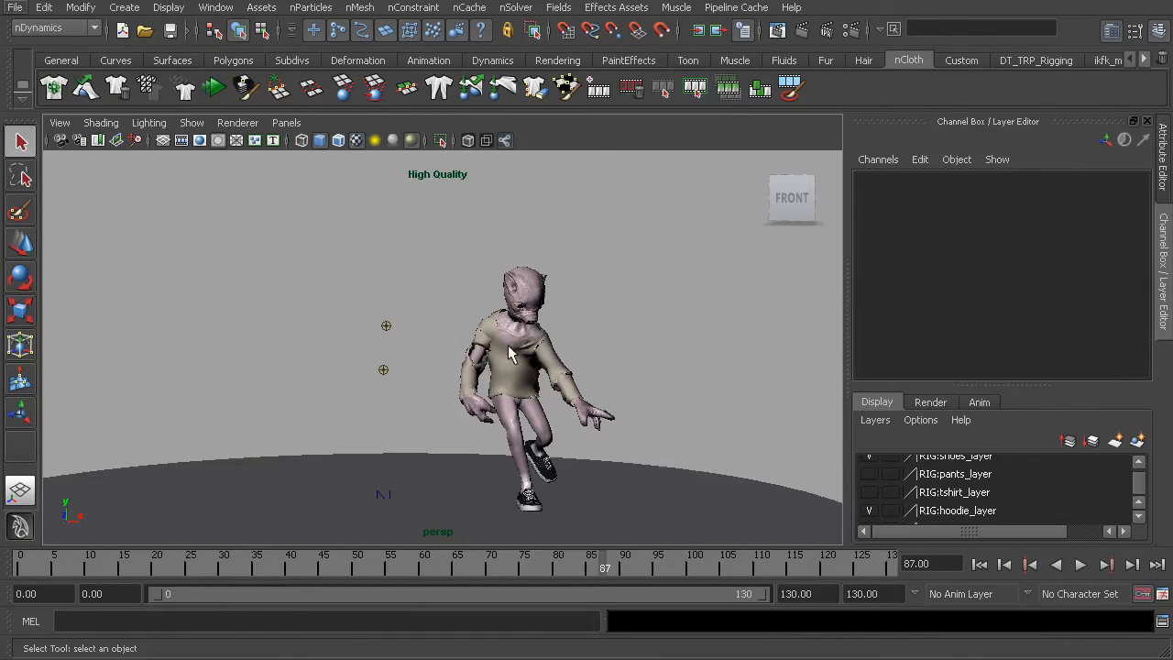
Scrub the animation to frame 130, select the hoodie mesh and show its nCloth attributes.
{"action": "left_click_drag", "start_coordinate": [623, 566], "coordinate": [891, 572]}
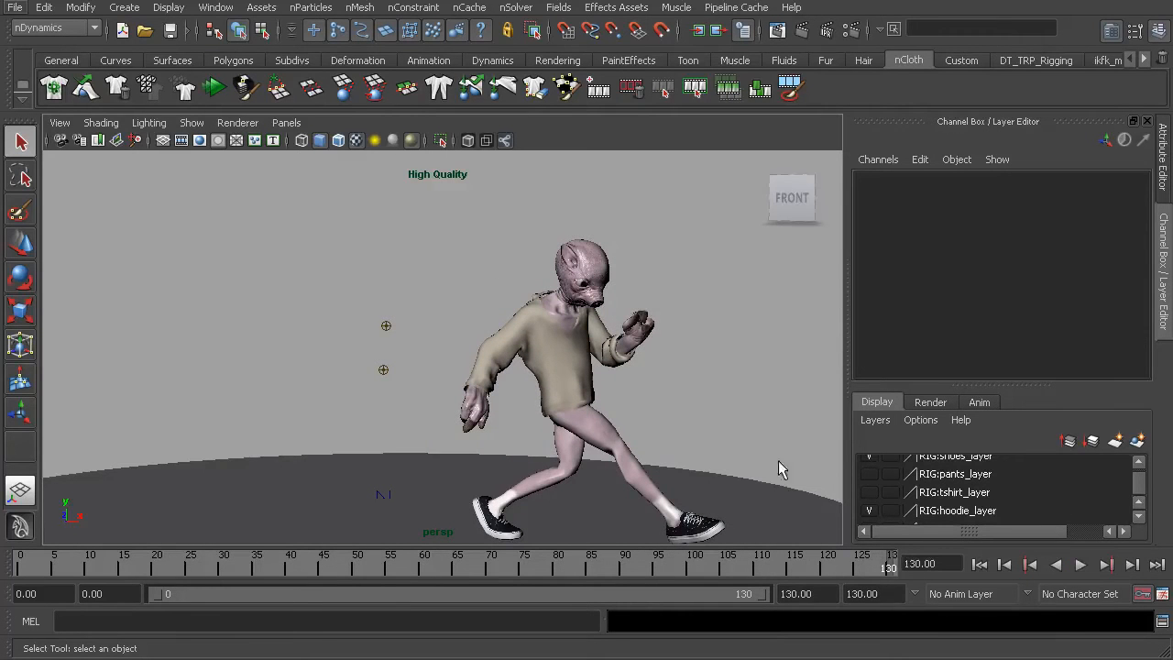
{"action": "left_click", "coordinate": [532, 373]}
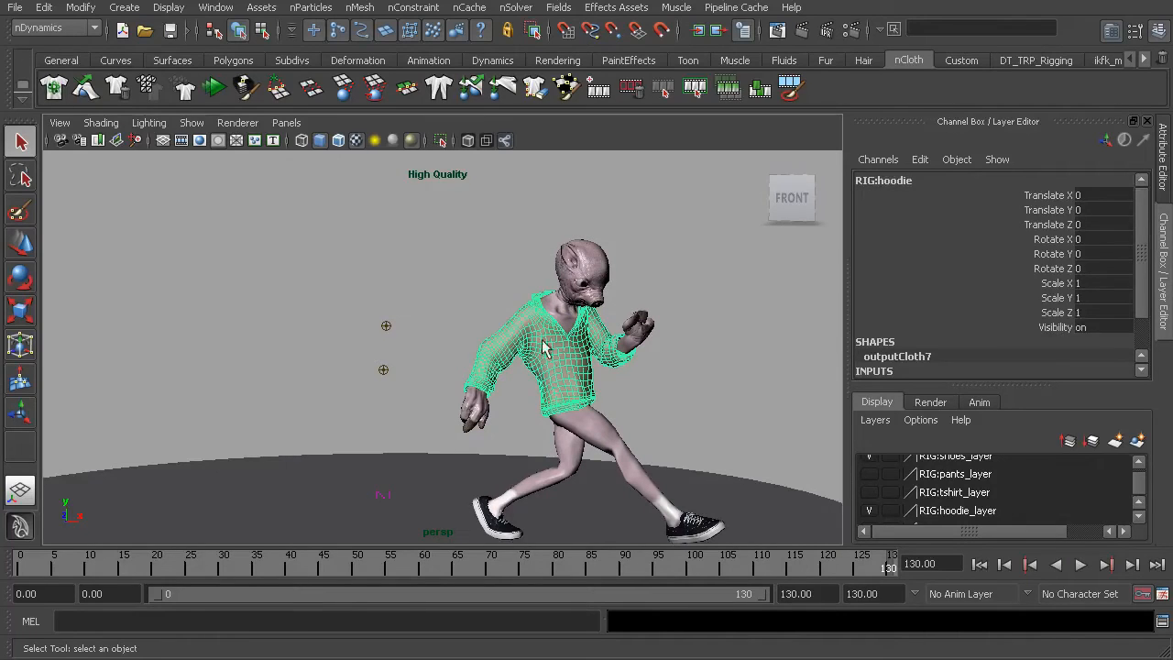
{"action": "key", "text": "ctrl+a"}
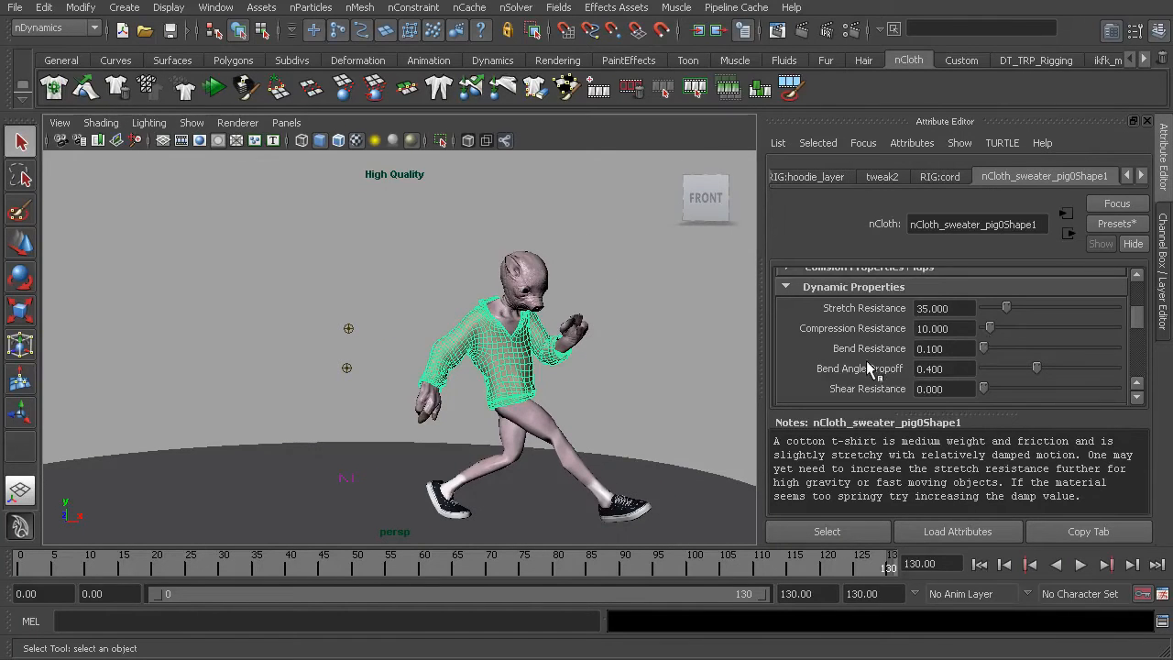
Set the hoodie's Solver Display to Self Collision Thickness and inspect the collision spheres up close.
{"action": "scroll", "coordinate": [867, 364], "scroll_direction": "up", "scroll_amount": 3}
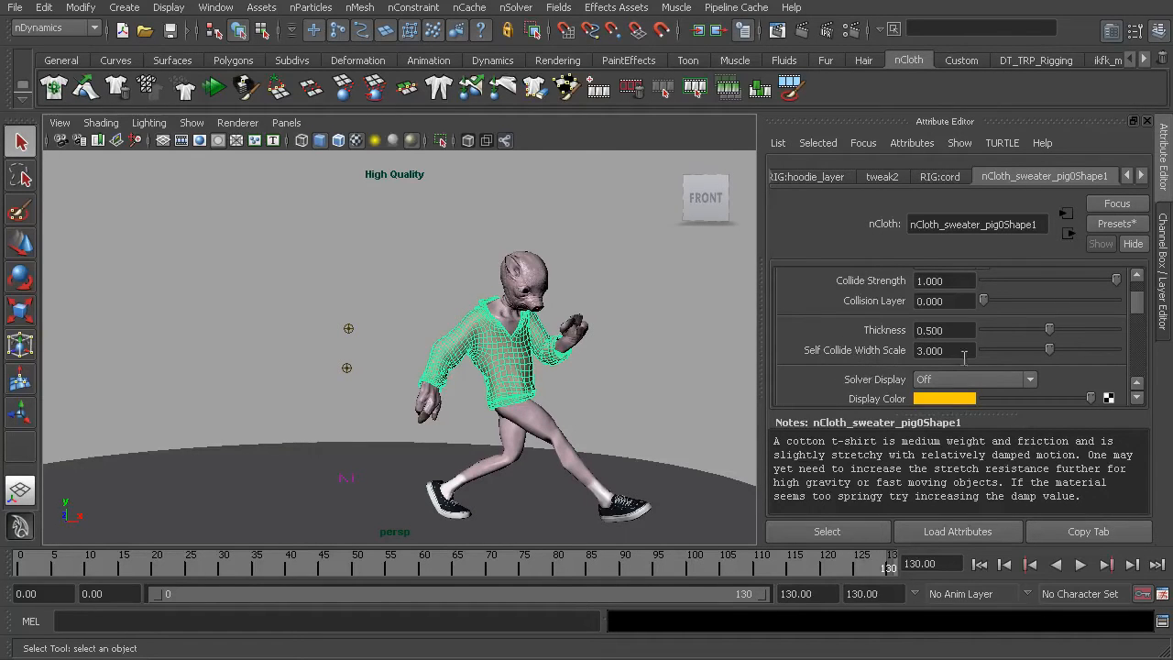
{"action": "scroll", "coordinate": [622, 371], "scroll_direction": "up", "scroll_amount": 3}
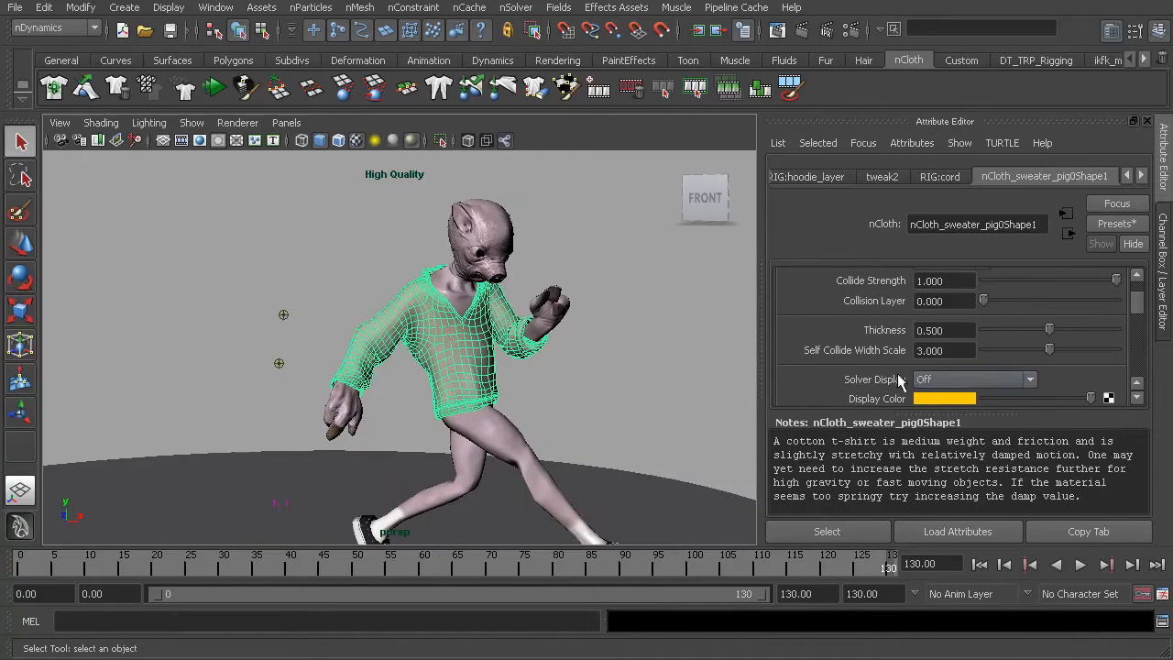
{"action": "left_click", "coordinate": [955, 379]}
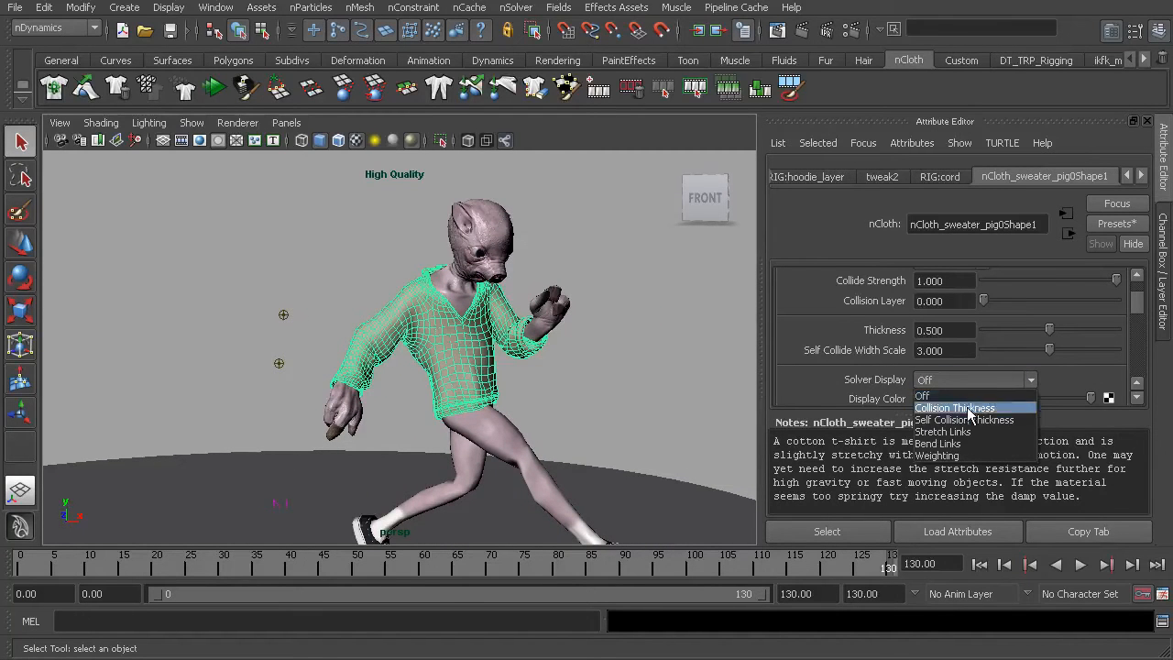
{"action": "left_click", "coordinate": [964, 419]}
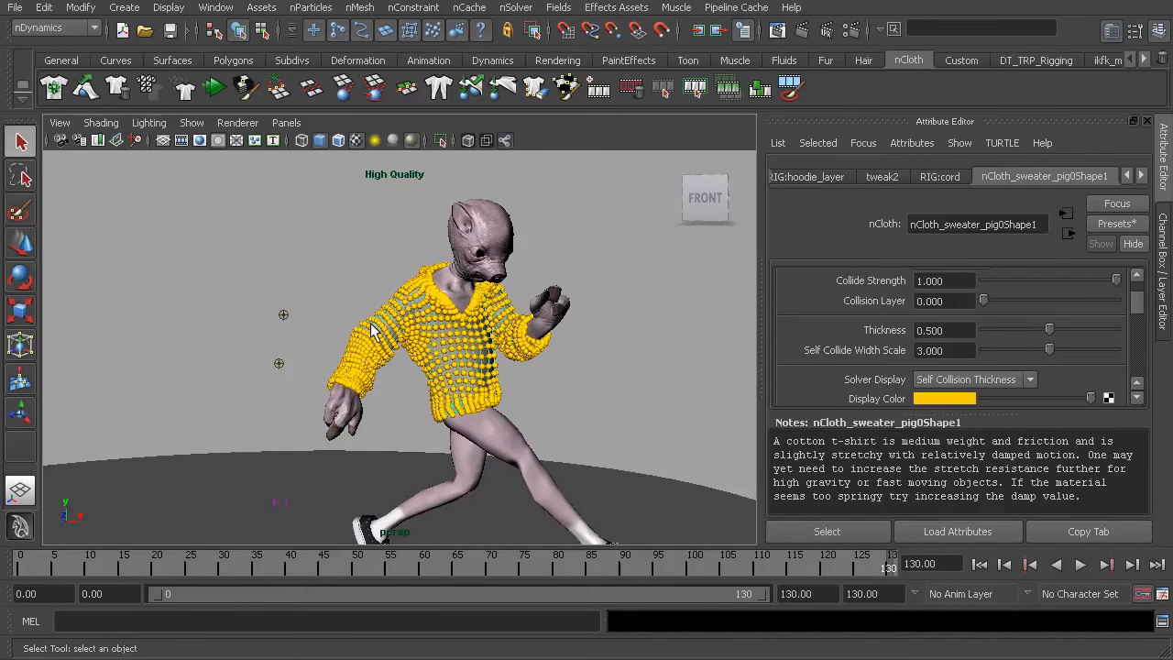
{"action": "scroll", "coordinate": [374, 334], "scroll_direction": "up", "scroll_amount": 5}
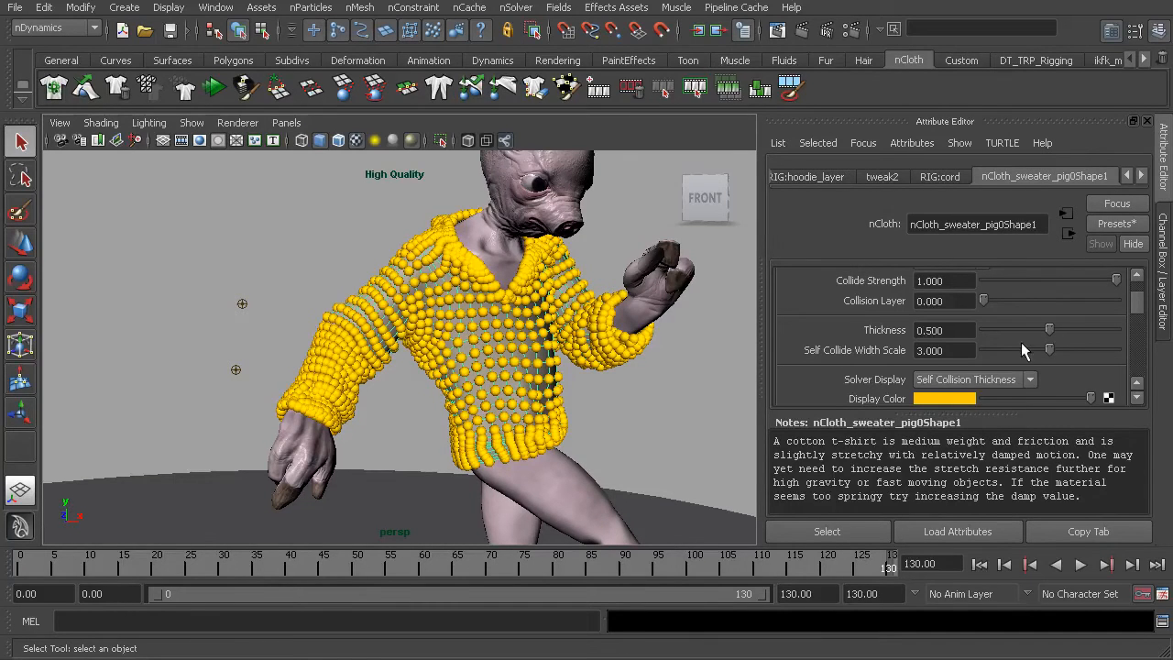
Raise the hoodie's Self Collide Width Scale to 4.
{"action": "left_click_drag", "start_coordinate": [1046, 344], "coordinate": [1074, 348]}
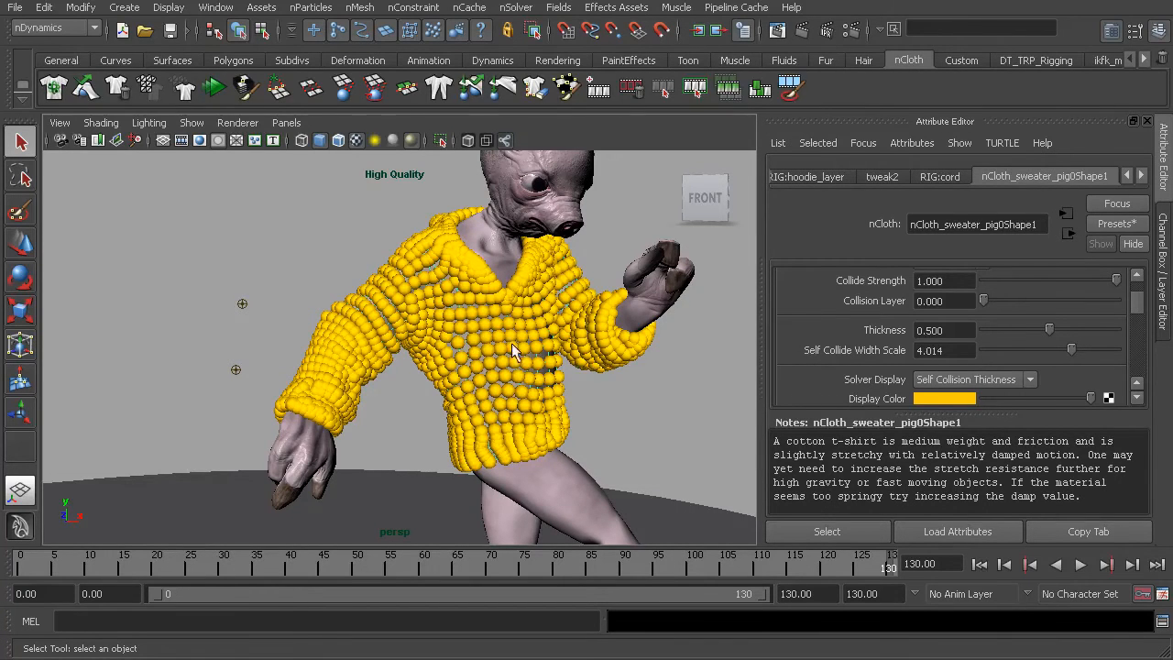
{"action": "left_click", "coordinate": [956, 349]}
{"action": "type", "text": "4.000"}
Set the hoodie's collision Friction to 0.9 and Stickiness to 0.05.
{"action": "scroll", "coordinate": [878, 315], "scroll_direction": "down", "scroll_amount": 2}
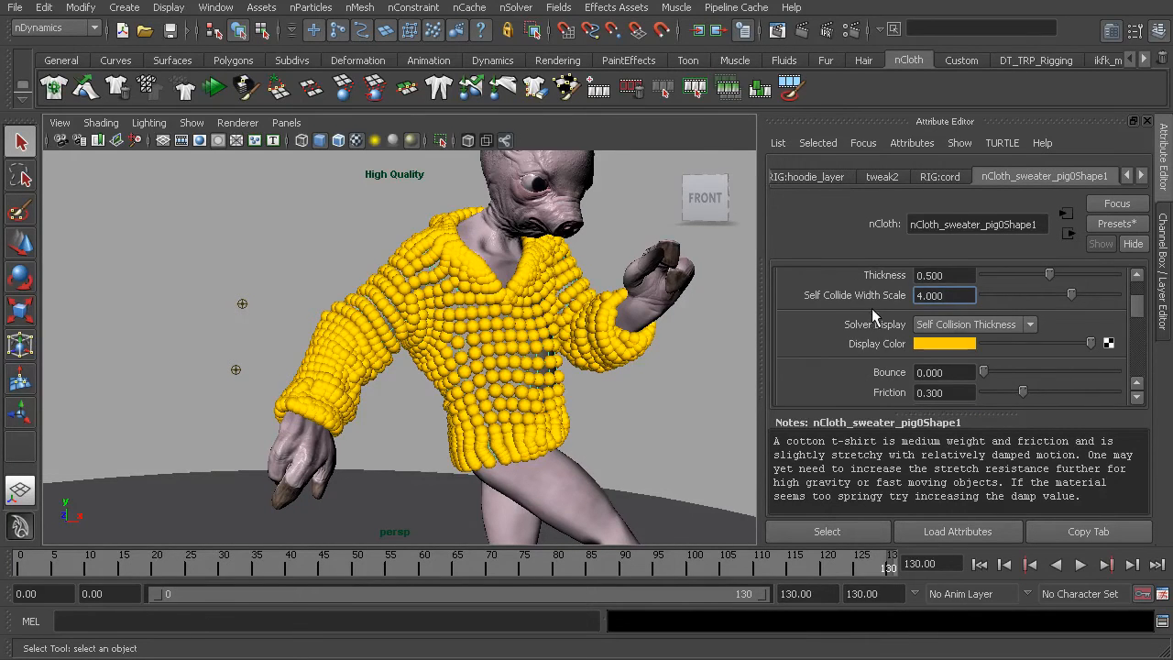
{"action": "scroll", "coordinate": [870, 307], "scroll_direction": "down", "scroll_amount": 2}
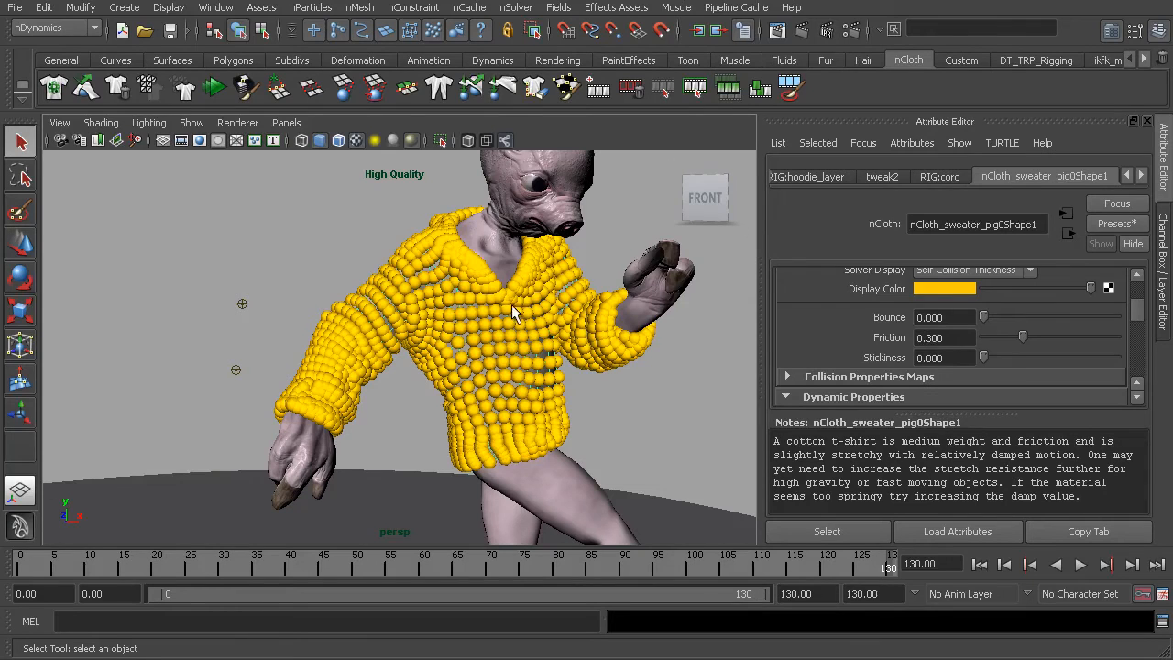
{"action": "left_click", "coordinate": [946, 338]}
{"action": "type", "text": ".9"}
{"action": "key", "text": "Return"}
{"action": "left_click", "coordinate": [946, 358]}
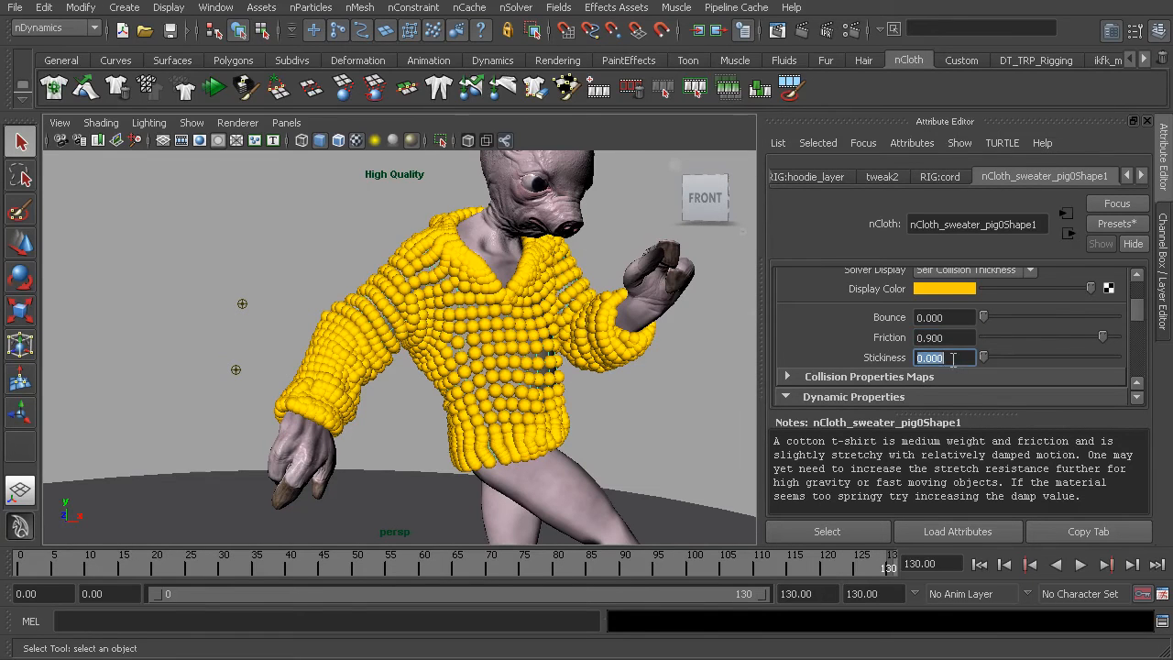
{"action": "type", "text": ".05"}
{"action": "key", "text": "Return"}
Turn the hoodie's Solver Display off.
{"action": "scroll", "coordinate": [899, 342], "scroll_direction": "down", "scroll_amount": 2}
{"action": "scroll", "coordinate": [902, 353], "scroll_direction": "up", "scroll_amount": 2}
{"action": "scroll", "coordinate": [903, 353], "scroll_direction": "up", "scroll_amount": 1}
{"action": "scroll", "coordinate": [903, 353], "scroll_direction": "up", "scroll_amount": 1}
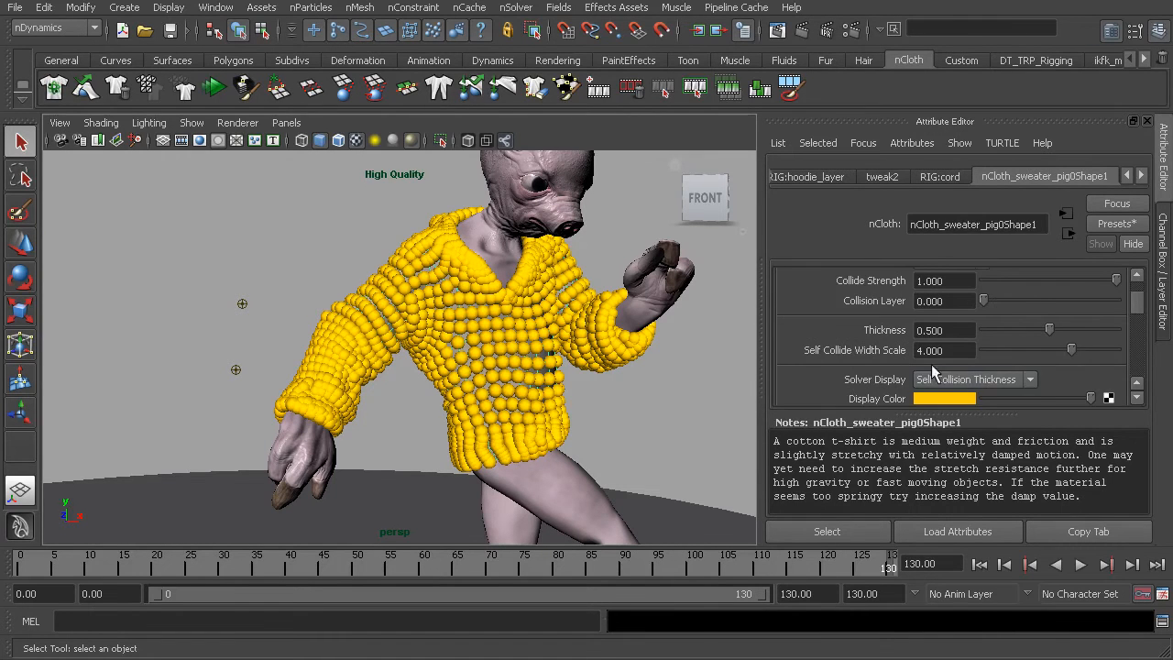
{"action": "left_click", "coordinate": [935, 380]}
{"action": "left_click", "coordinate": [949, 395]}
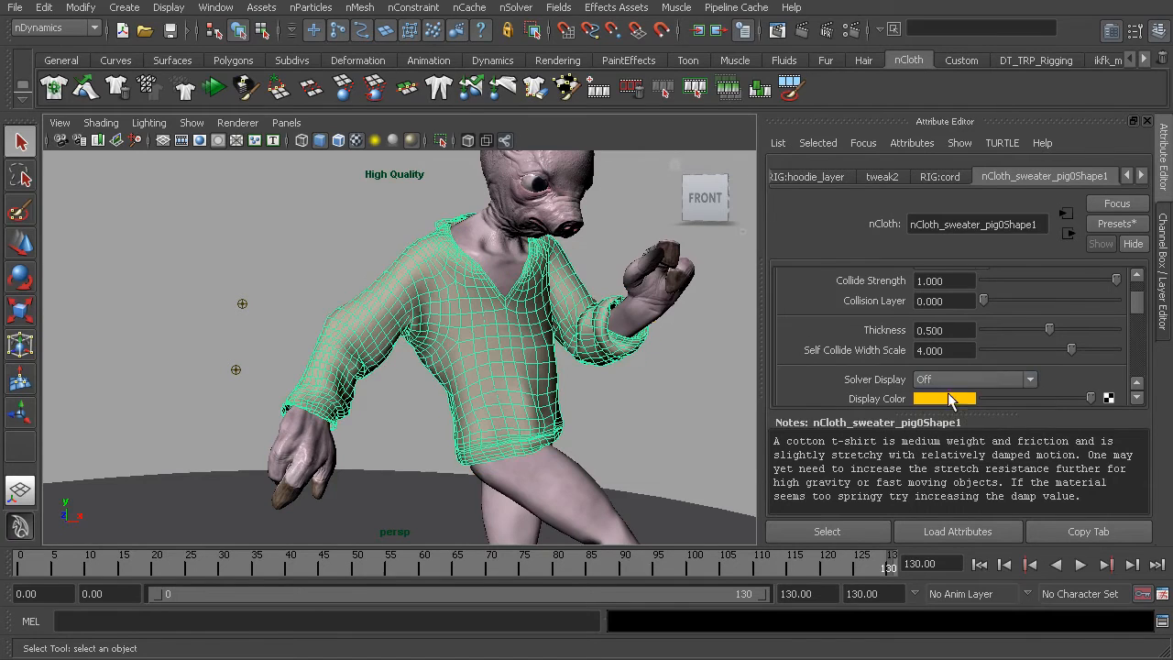
Set the hoodie's Stretch Resistance to 85 and Compression Resistance to 30 in its dynamic properties.
{"action": "scroll", "coordinate": [912, 344], "scroll_direction": "down", "scroll_amount": 4}
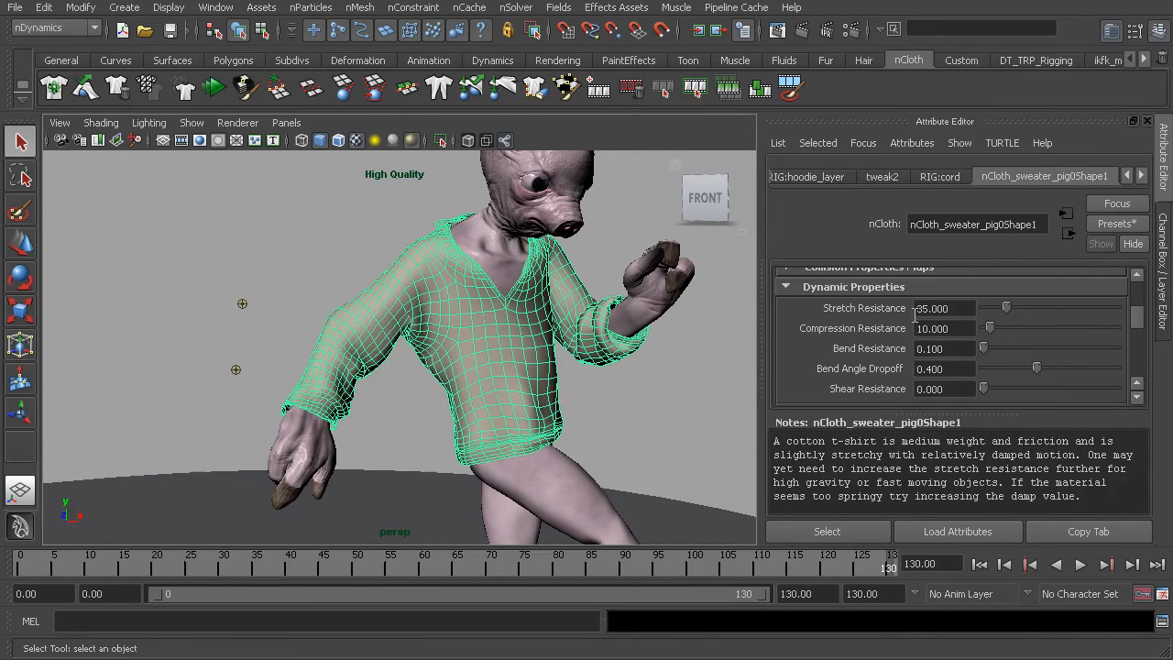
{"action": "left_click", "coordinate": [948, 308]}
{"action": "type", "text": "85"}
{"action": "key", "text": "Return"}
{"action": "double_click", "coordinate": [952, 329]}
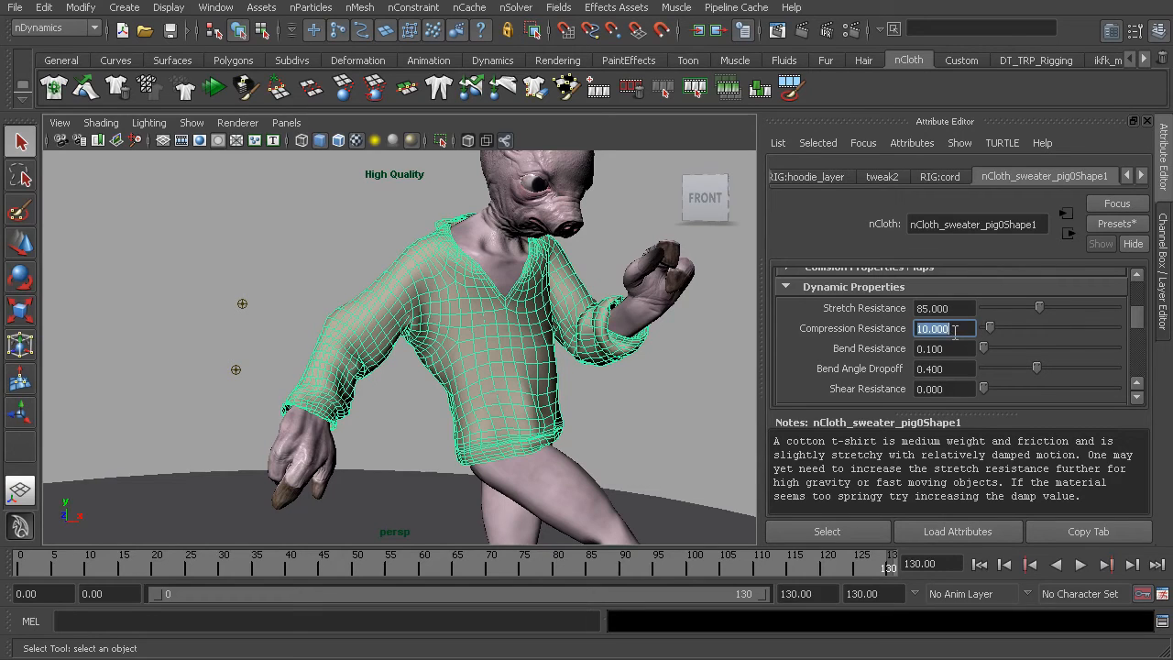
{"action": "type", "text": "30"}
{"action": "key", "text": "Return"}
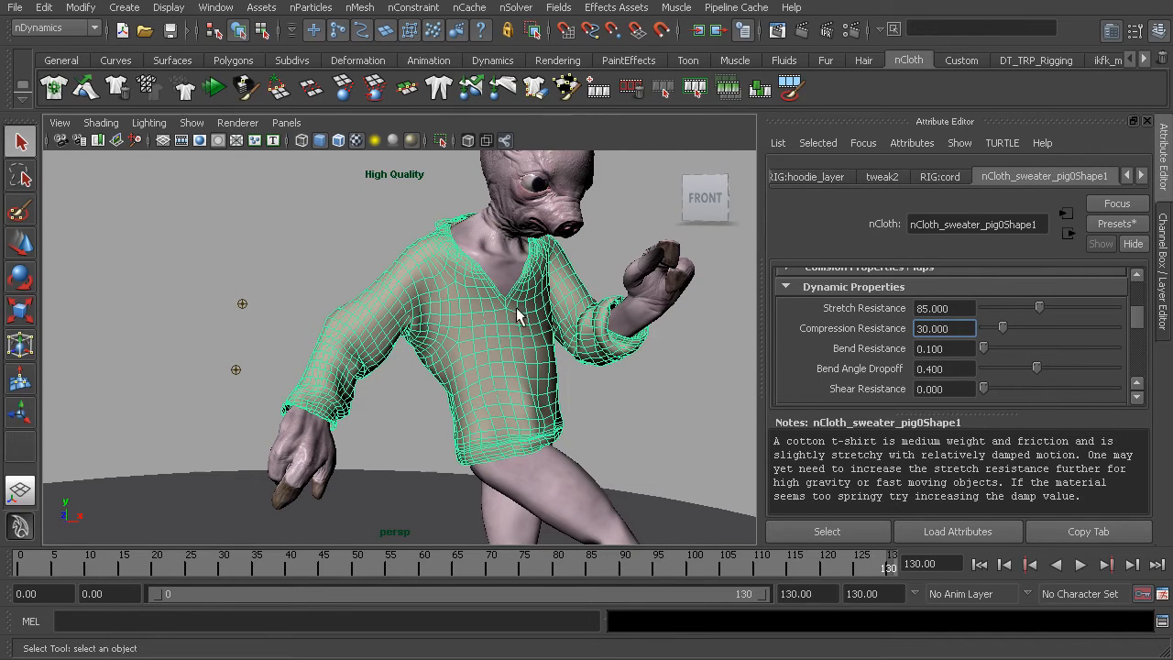
Set the hoodie's Bend Resistance to 20.
{"action": "left_click", "coordinate": [940, 349]}
{"action": "type", "text": "20"}
{"action": "key", "text": "Return"}
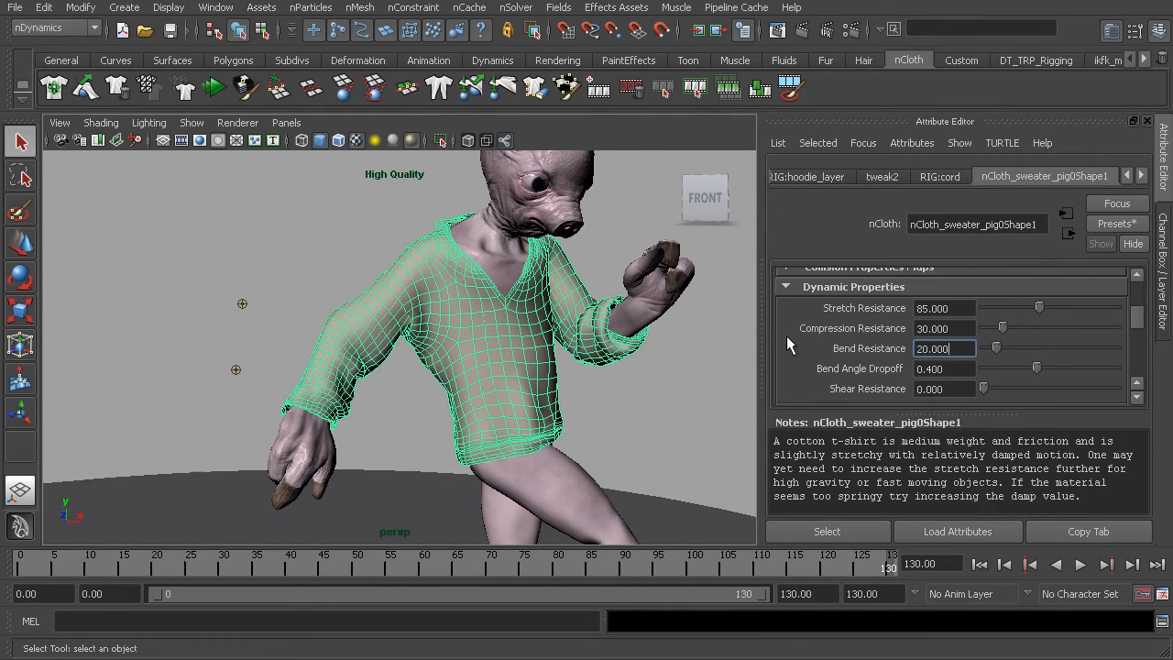
Set the hoodie's Mass to 1 in its dynamic properties.
{"action": "scroll", "coordinate": [787, 345], "scroll_direction": "down", "scroll_amount": 10}
{"action": "scroll", "coordinate": [798, 332], "scroll_direction": "down", "scroll_amount": 6}
{"action": "scroll", "coordinate": [798, 332], "scroll_direction": "up", "scroll_amount": 3}
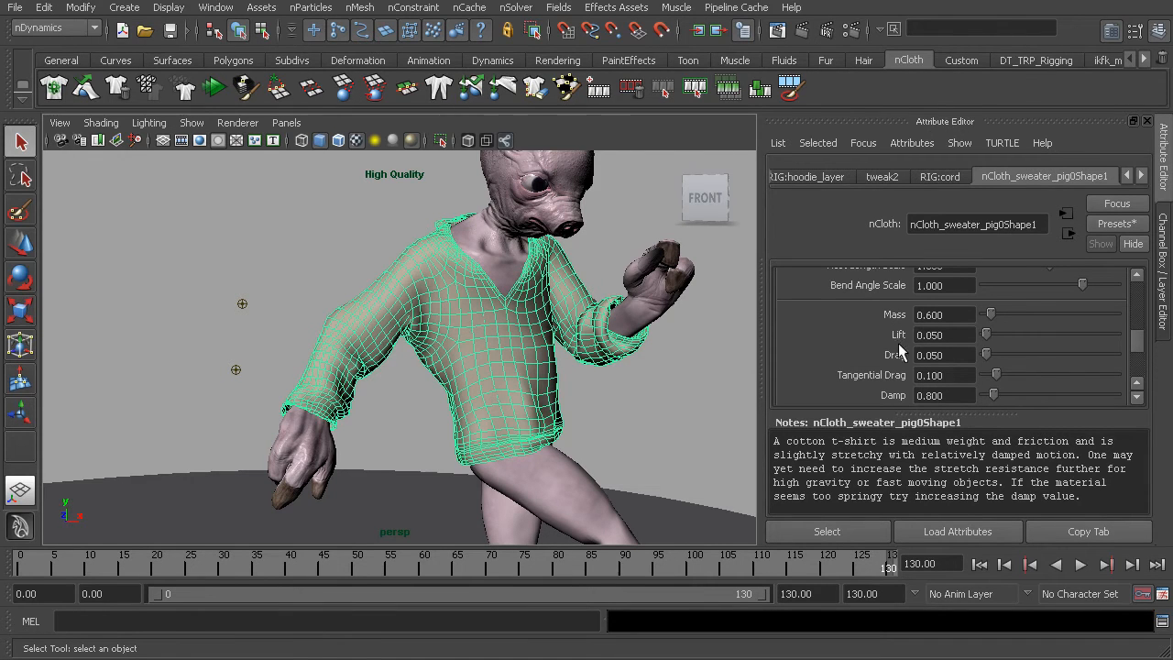
{"action": "left_click", "coordinate": [939, 316]}
{"action": "scroll", "coordinate": [940, 314], "scroll_direction": "up", "scroll_amount": 3}
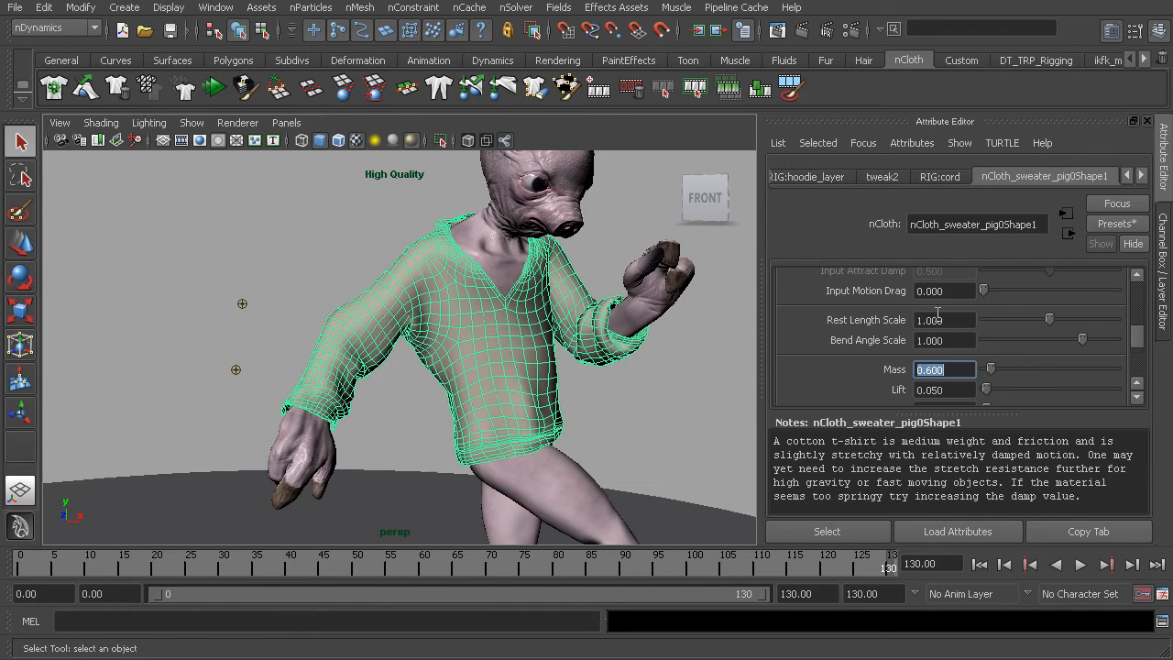
{"action": "type", "text": "1"}
{"action": "key", "text": "Return"}
{"action": "scroll", "coordinate": [918, 357], "scroll_direction": "down", "scroll_amount": 3}
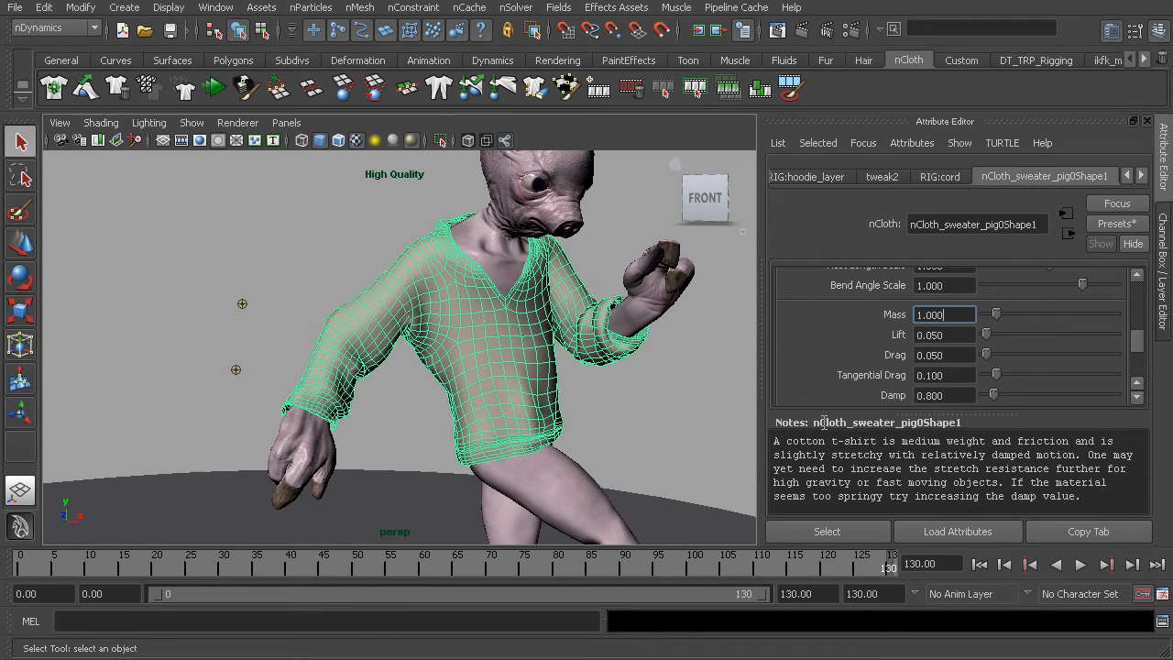
Scrub through the later part of the animation up to frame 130 to examine the cloth motion, and review the damping and local force attributes.
{"action": "left_click_drag", "start_coordinate": [589, 563], "coordinate": [807, 570]}
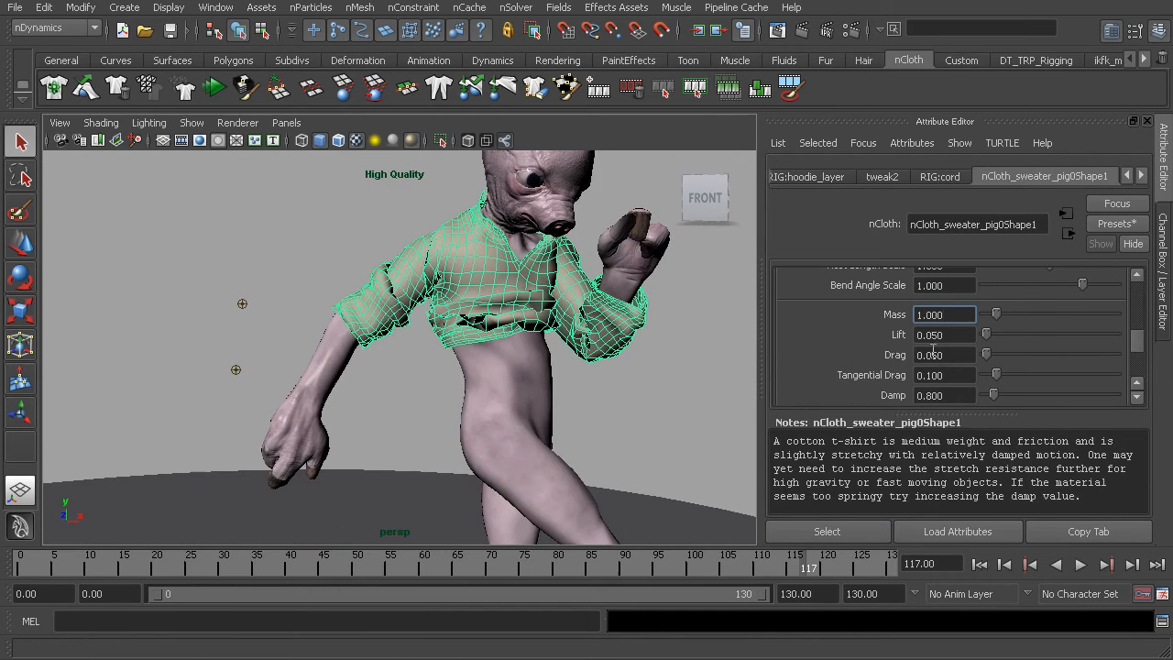
{"action": "scroll", "coordinate": [946, 356], "scroll_direction": "down", "scroll_amount": 2}
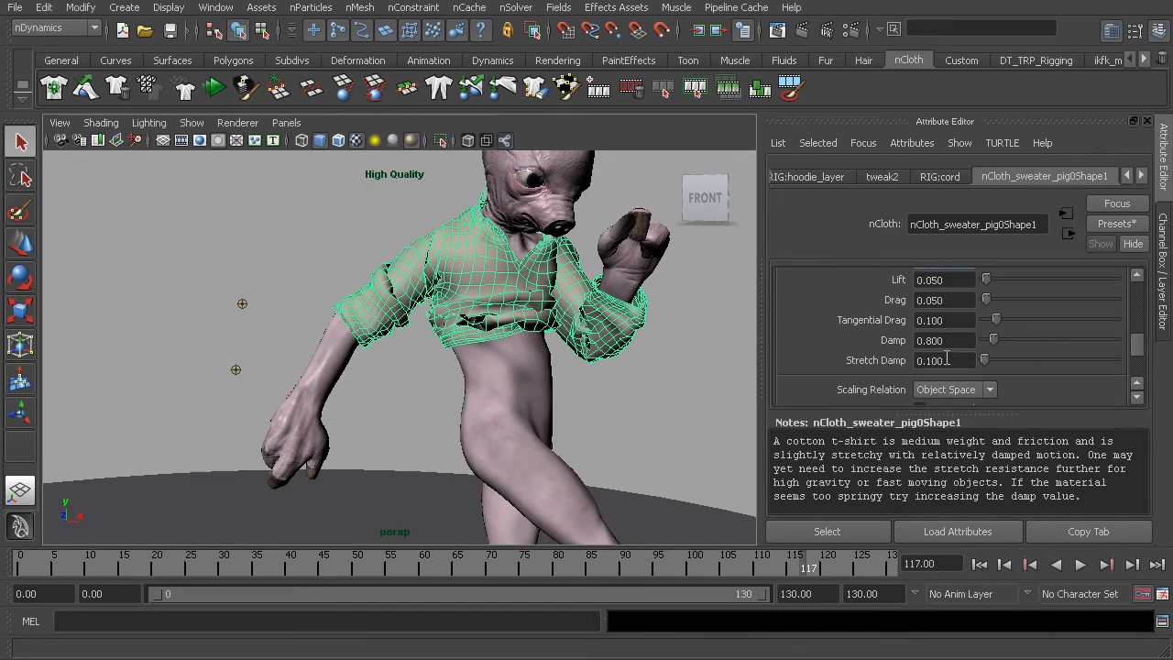
{"action": "left_click_drag", "start_coordinate": [738, 570], "coordinate": [889, 566]}
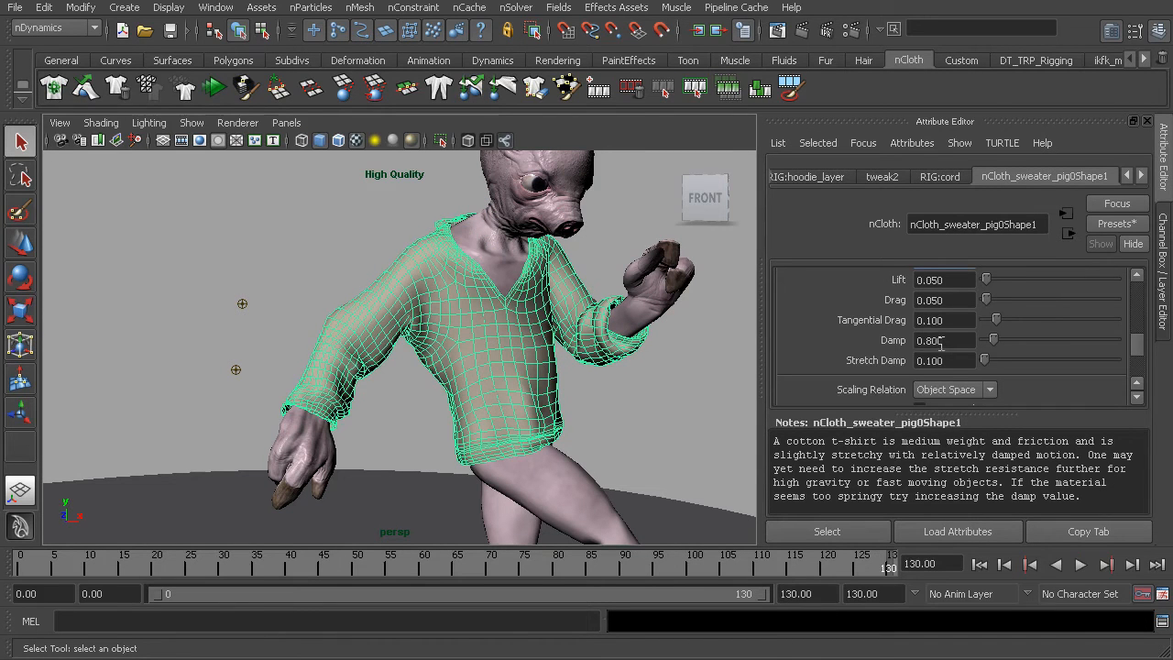
{"action": "scroll", "coordinate": [901, 337], "scroll_direction": "down", "scroll_amount": 3}
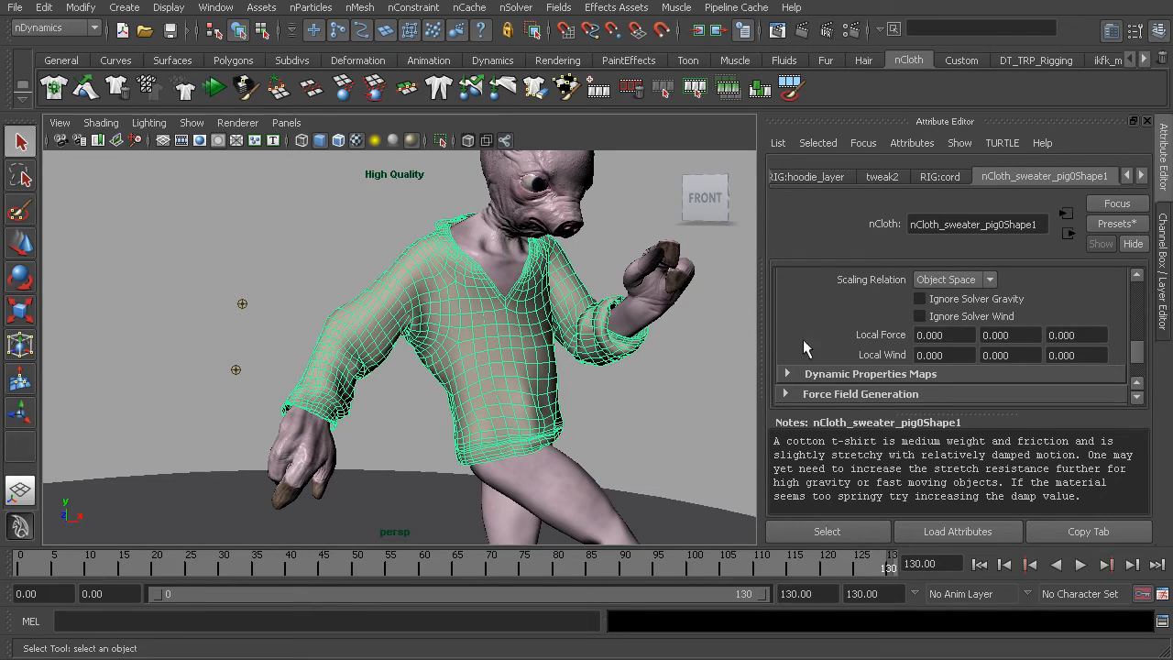
Select the character's body and set its nRigid Push Out to 0.1 in the quality settings.
{"action": "left_click", "coordinate": [558, 465]}
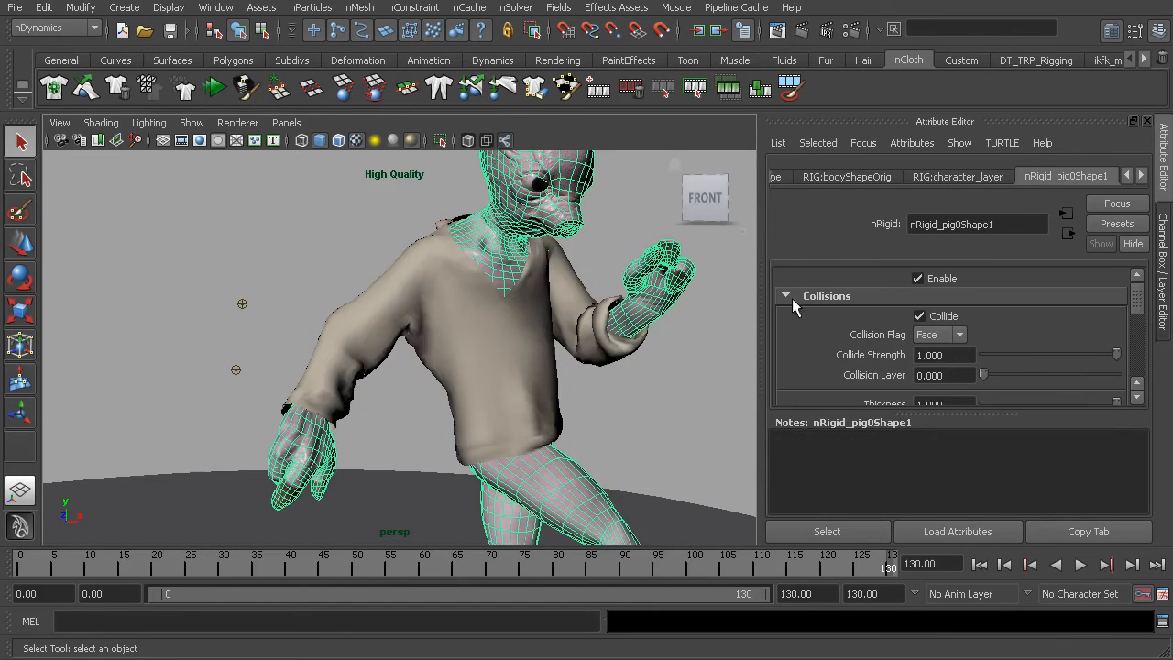
{"action": "scroll", "coordinate": [806, 306], "scroll_direction": "down", "scroll_amount": 5}
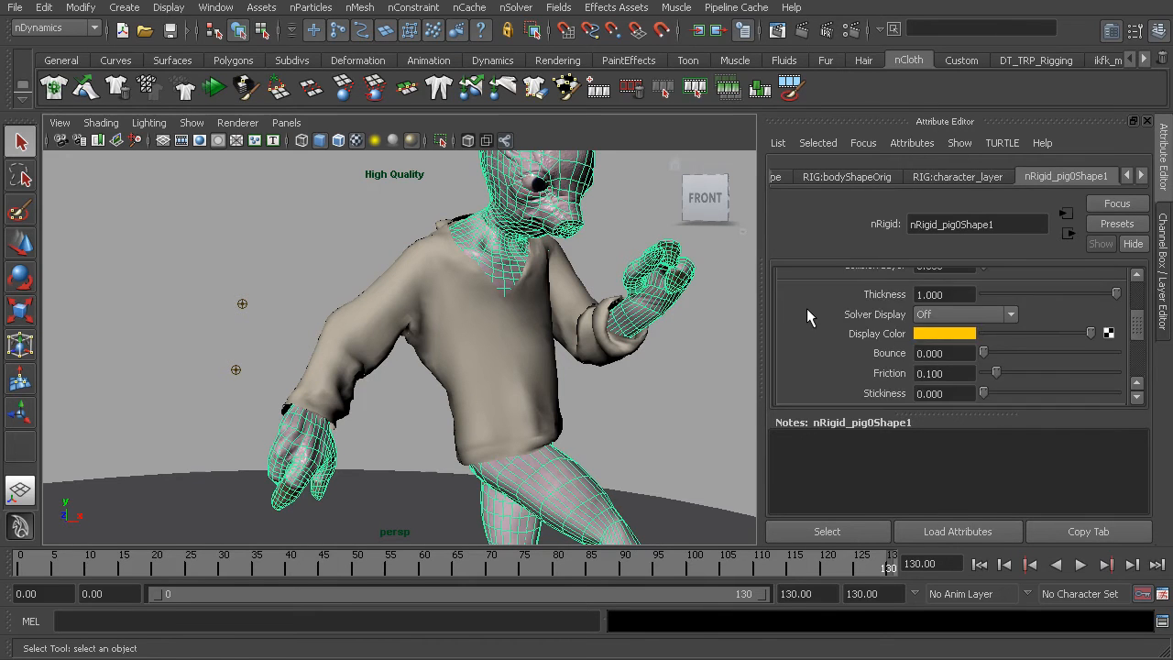
{"action": "scroll", "coordinate": [807, 316], "scroll_direction": "down", "scroll_amount": 2}
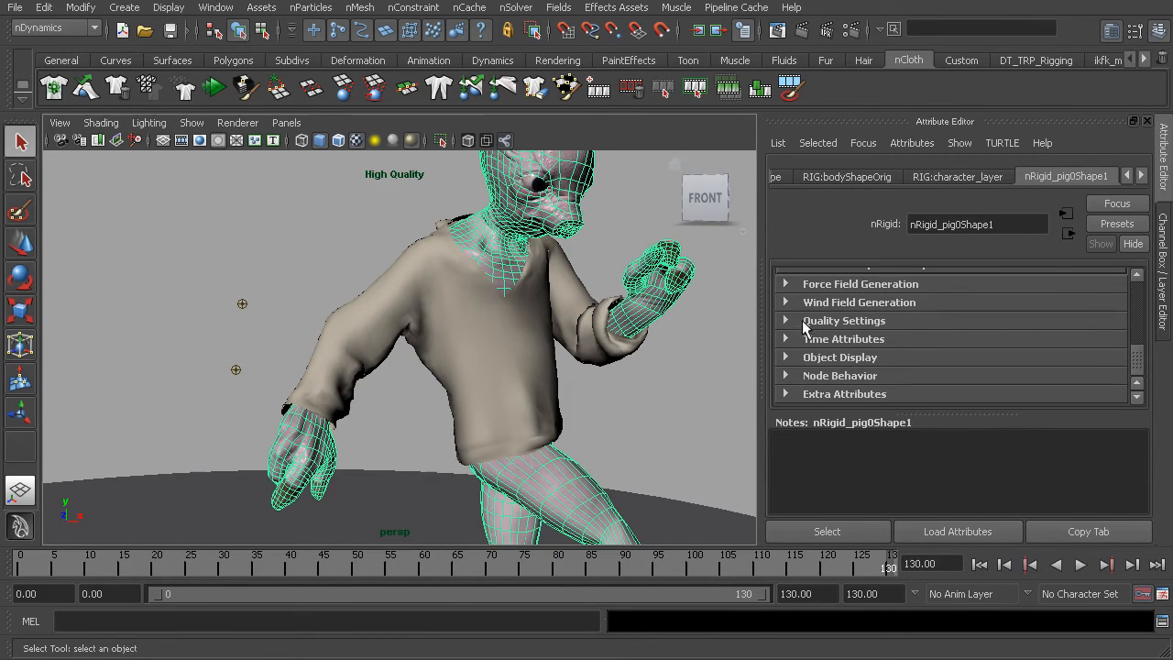
{"action": "left_click", "coordinate": [785, 320]}
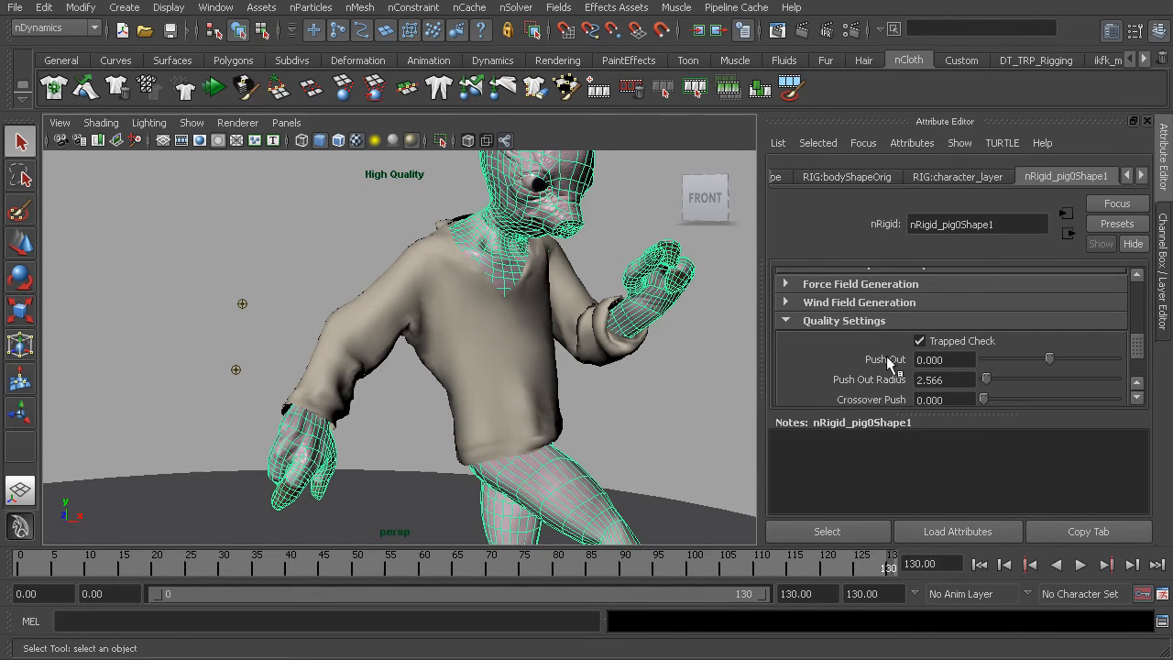
{"action": "left_click", "coordinate": [944, 360]}
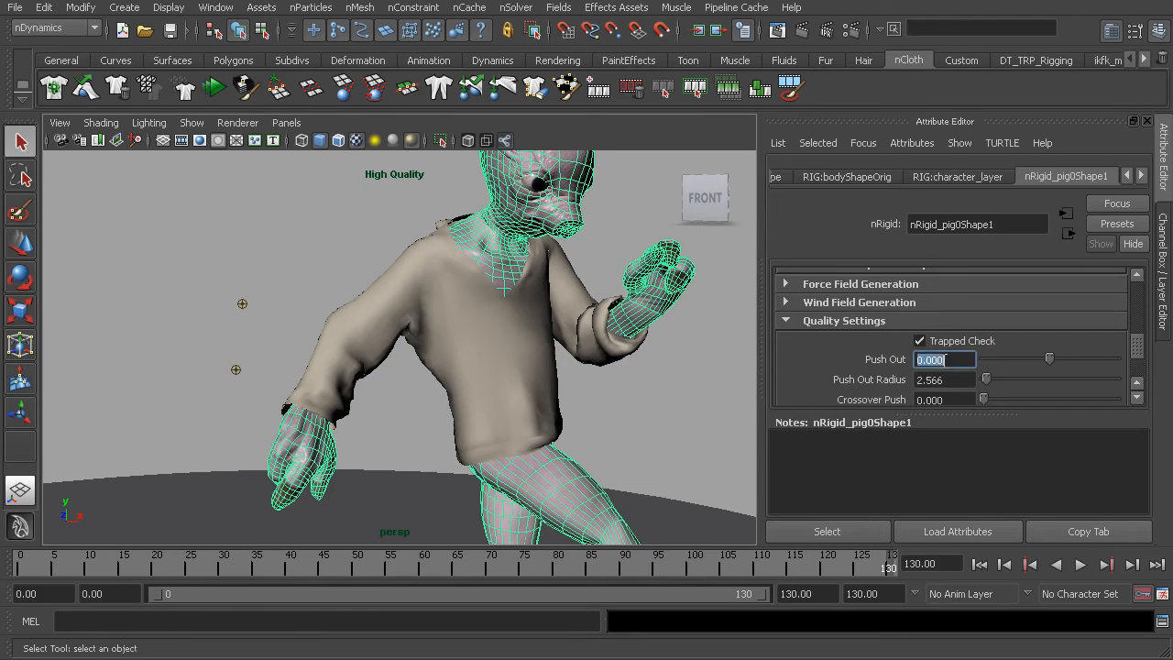
{"action": "type", "text": "0.1"}
{"action": "key", "text": "Return"}
{"action": "scroll", "coordinate": [829, 337], "scroll_direction": "up", "scroll_amount": 5}
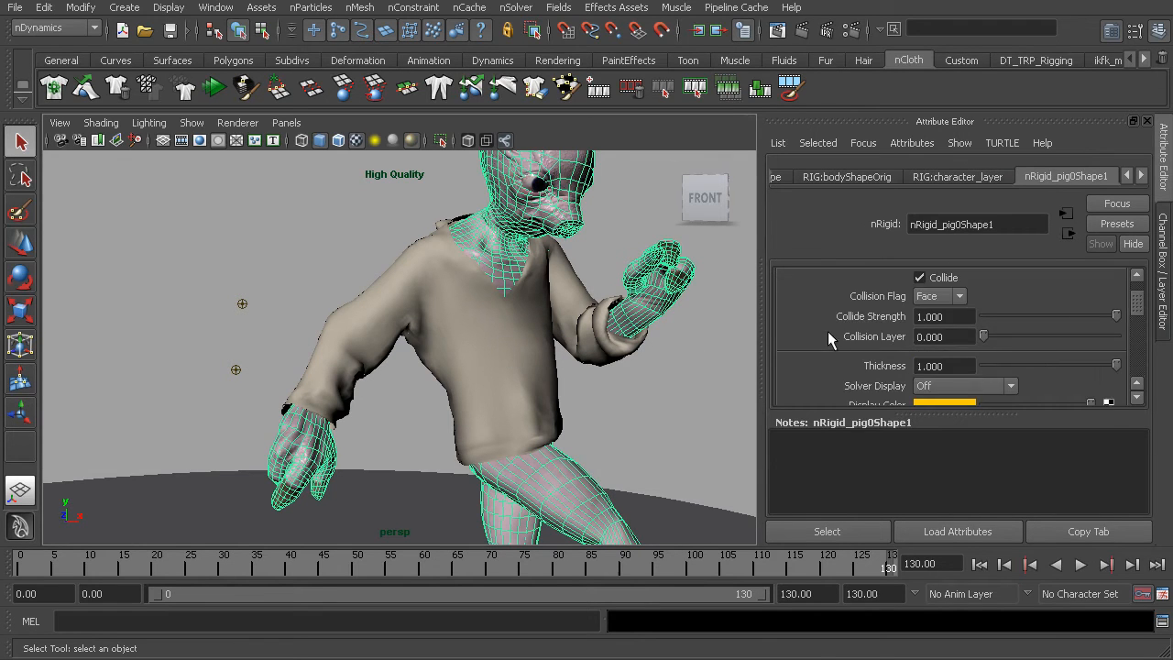
Deselect the body and return the animation to frame 0 with the whole character in view.
{"action": "left_click", "coordinate": [656, 391]}
{"action": "right_click_drag", "start_coordinate": [656, 391], "coordinate": [518, 365], "text": "alt"}
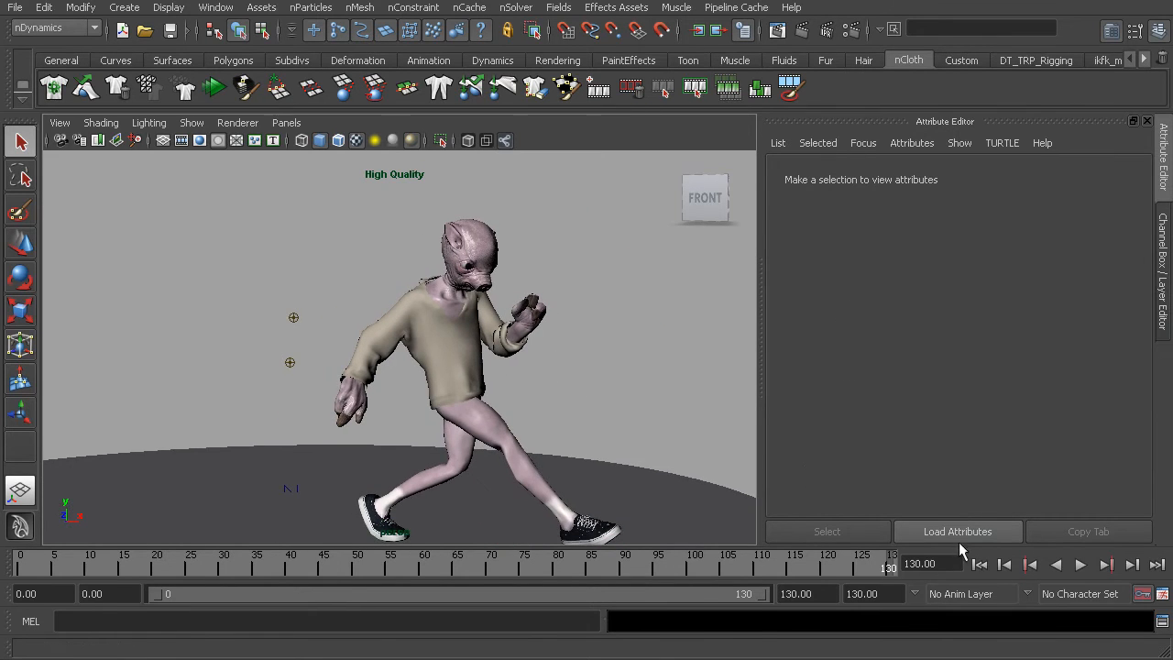
{"action": "left_click", "coordinate": [979, 564]}
{"action": "right_click_drag", "start_coordinate": [386, 344], "coordinate": [487, 336], "text": "alt"}
Select the hoodie and delete its nCloth cache together with the cache files on disk.
{"action": "left_click", "coordinate": [458, 337]}
{"action": "left_click", "coordinate": [469, 8]}
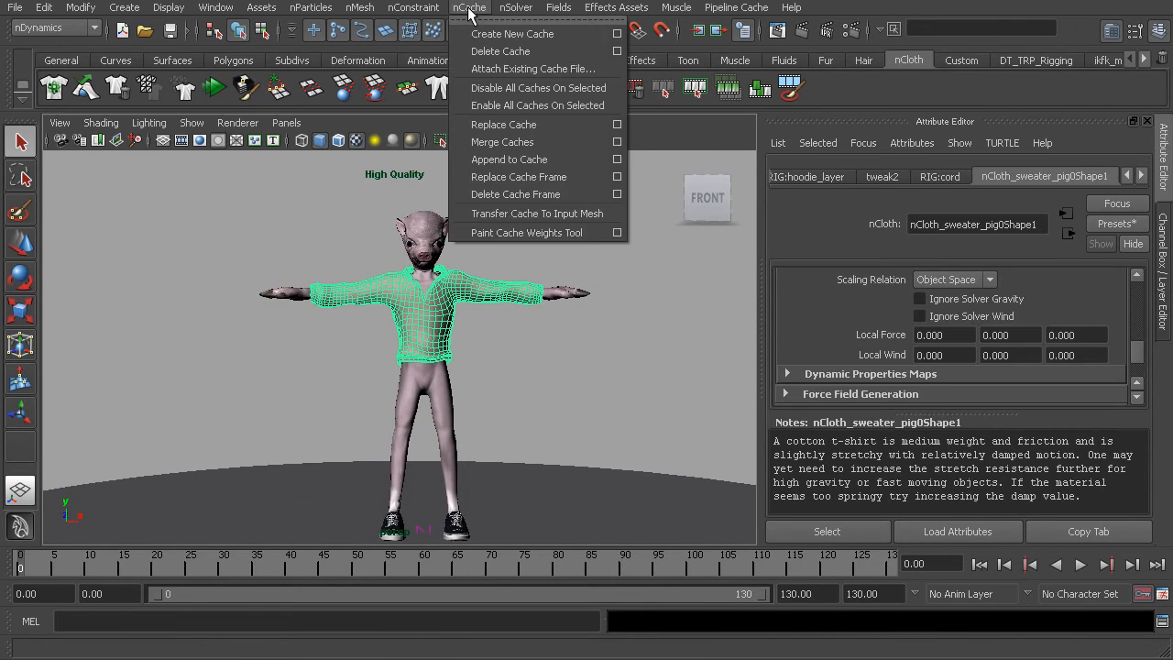
{"action": "left_click", "coordinate": [617, 52]}
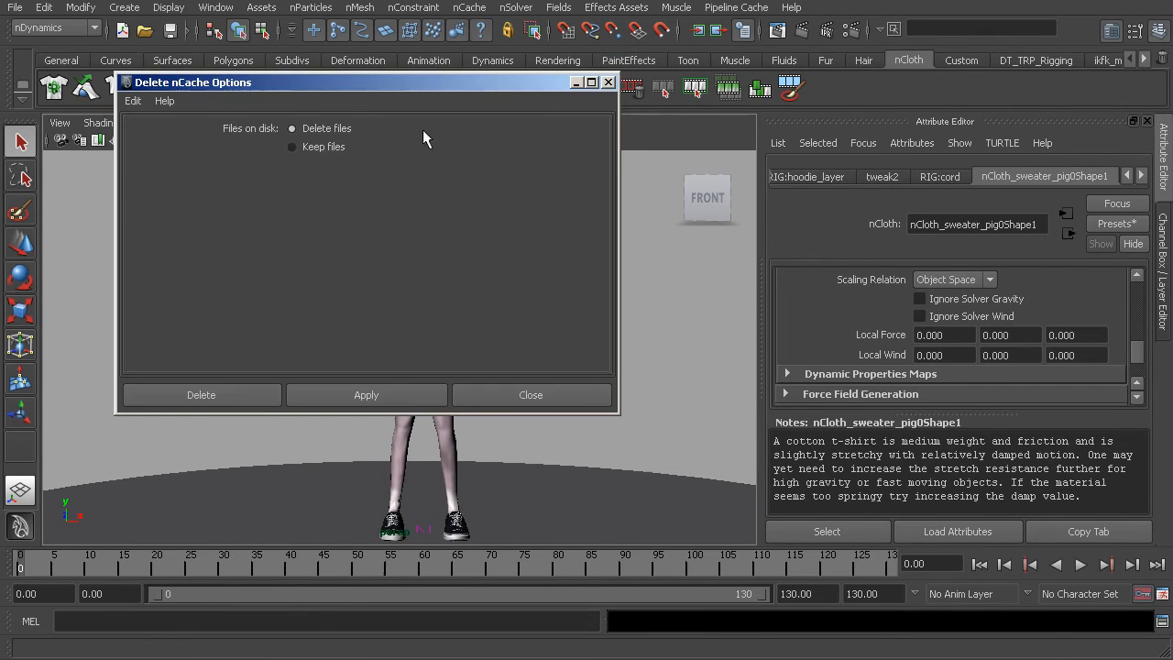
{"action": "left_click", "coordinate": [293, 147]}
{"action": "left_click", "coordinate": [193, 395]}
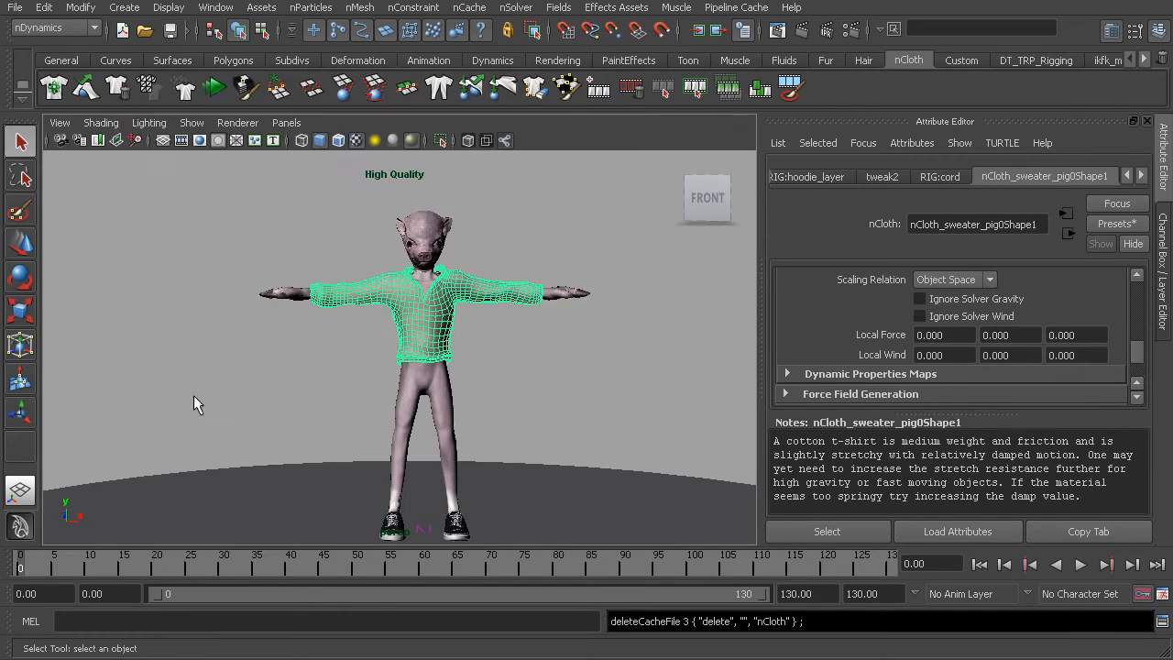
At frame 130, set the hoodie's display smoothness to level 3 and clear the selection.
{"action": "middle_click_drag", "start_coordinate": [542, 369], "coordinate": [494, 360], "text": "alt"}
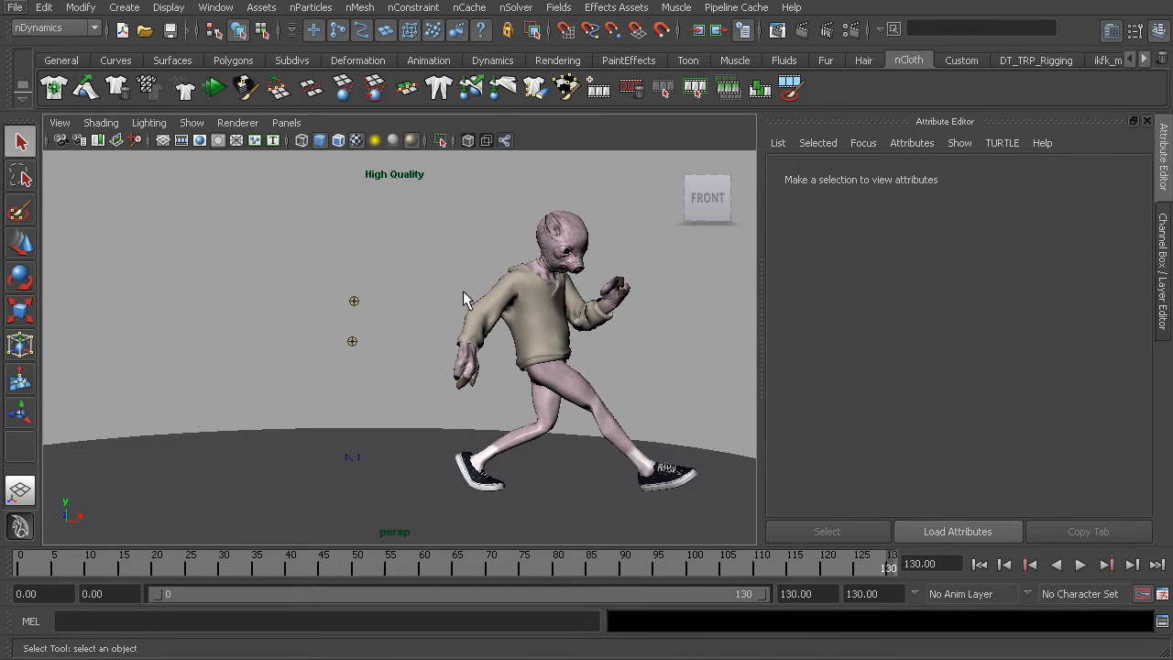
{"action": "middle_click_drag", "start_coordinate": [507, 320], "coordinate": [500, 340], "text": "alt"}
{"action": "right_click_drag", "start_coordinate": [499, 342], "coordinate": [557, 353], "text": "alt"}
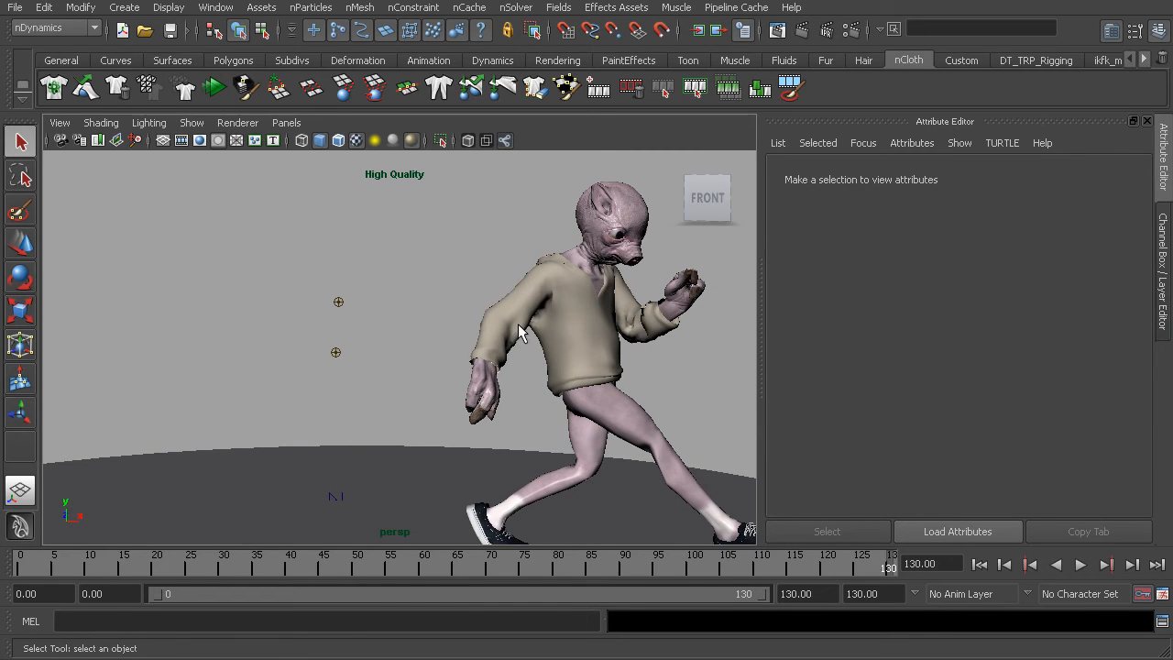
{"action": "left_click", "coordinate": [525, 330]}
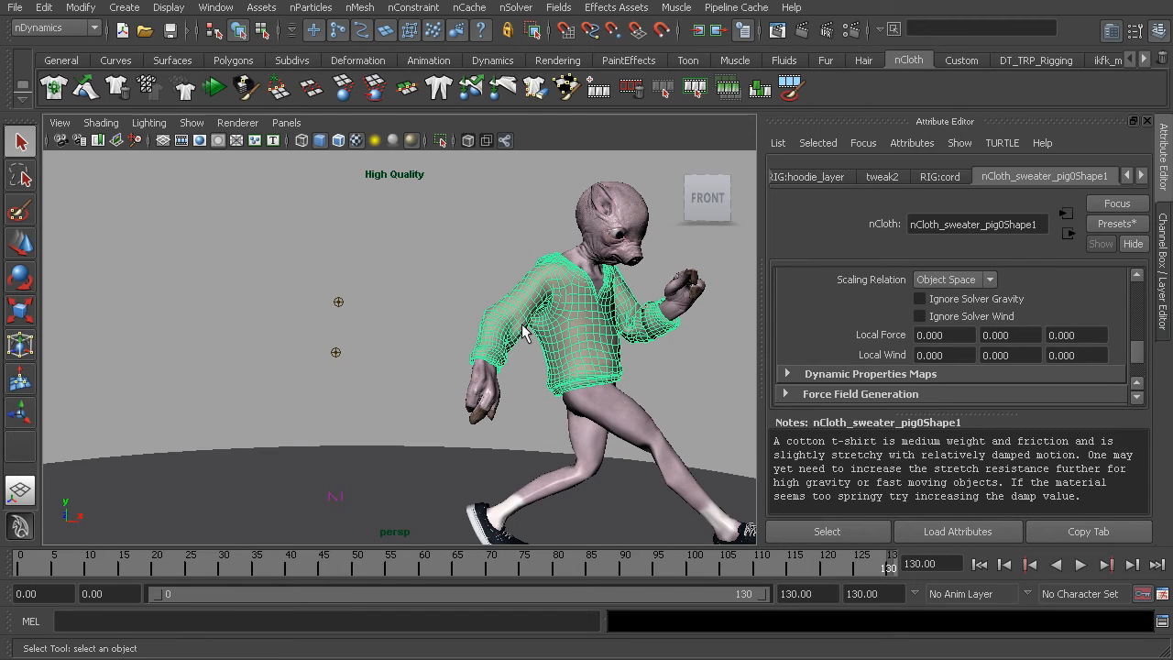
{"action": "key", "text": "3"}
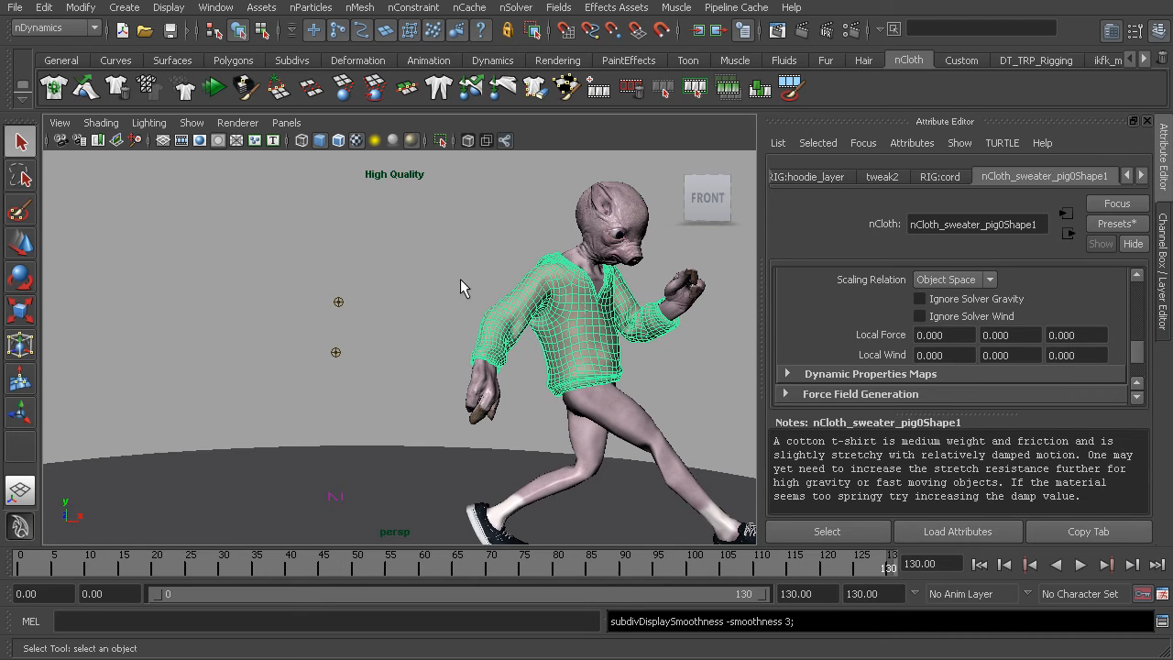
{"action": "left_click", "coordinate": [429, 273]}
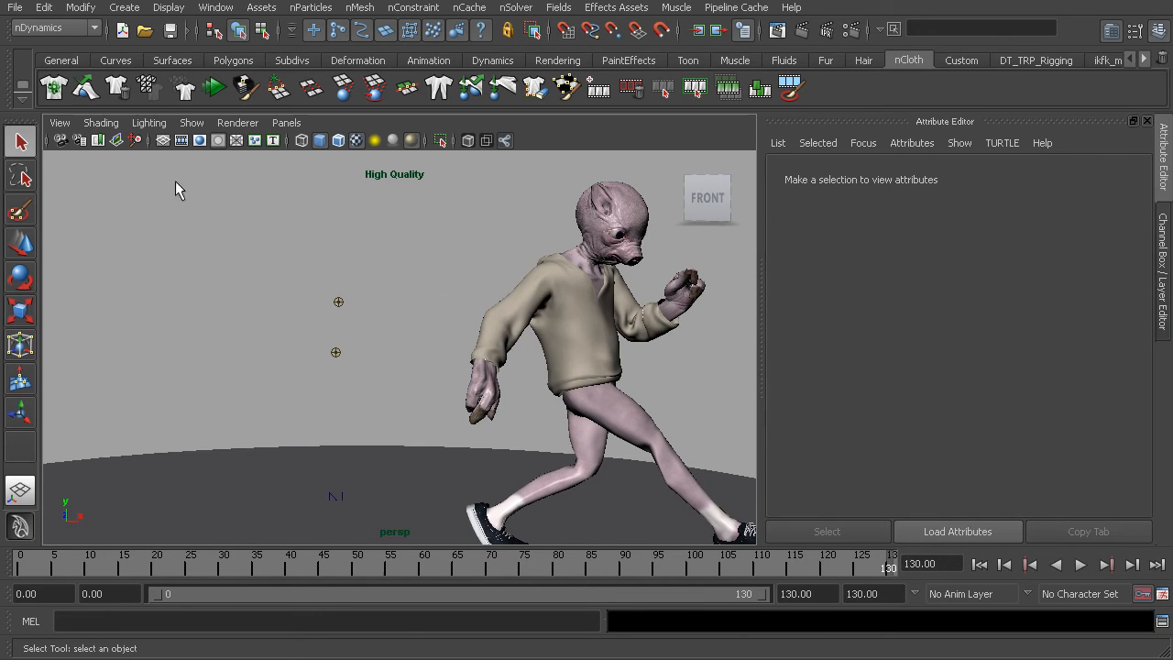
Restore the cameraView1 bookmark and playblast the animation to review the sweater's motion, closing the preview when finished.
{"action": "left_click", "coordinate": [60, 122]}
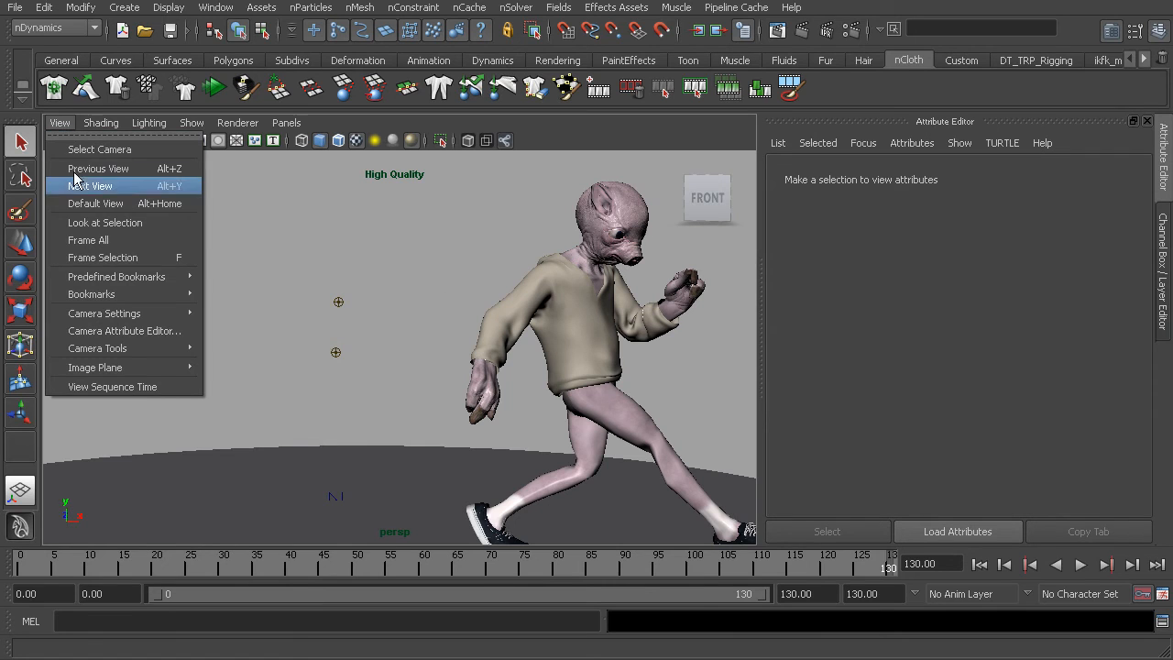
{"action": "mouse_move", "coordinate": [128, 294]}
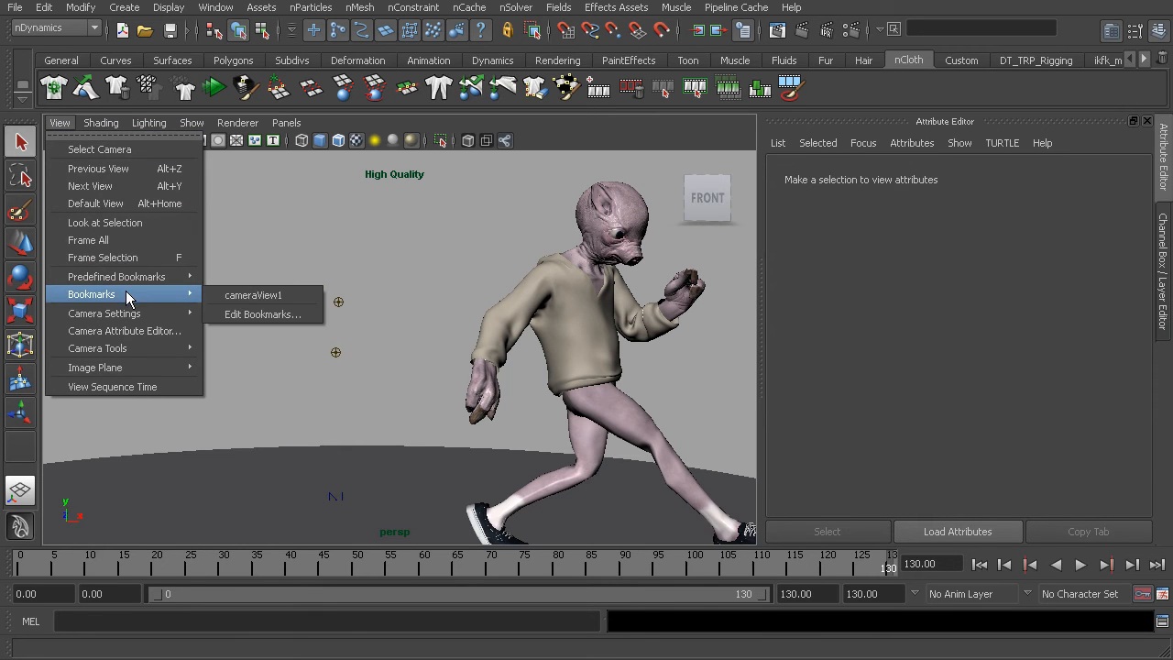
{"action": "left_click", "coordinate": [246, 295]}
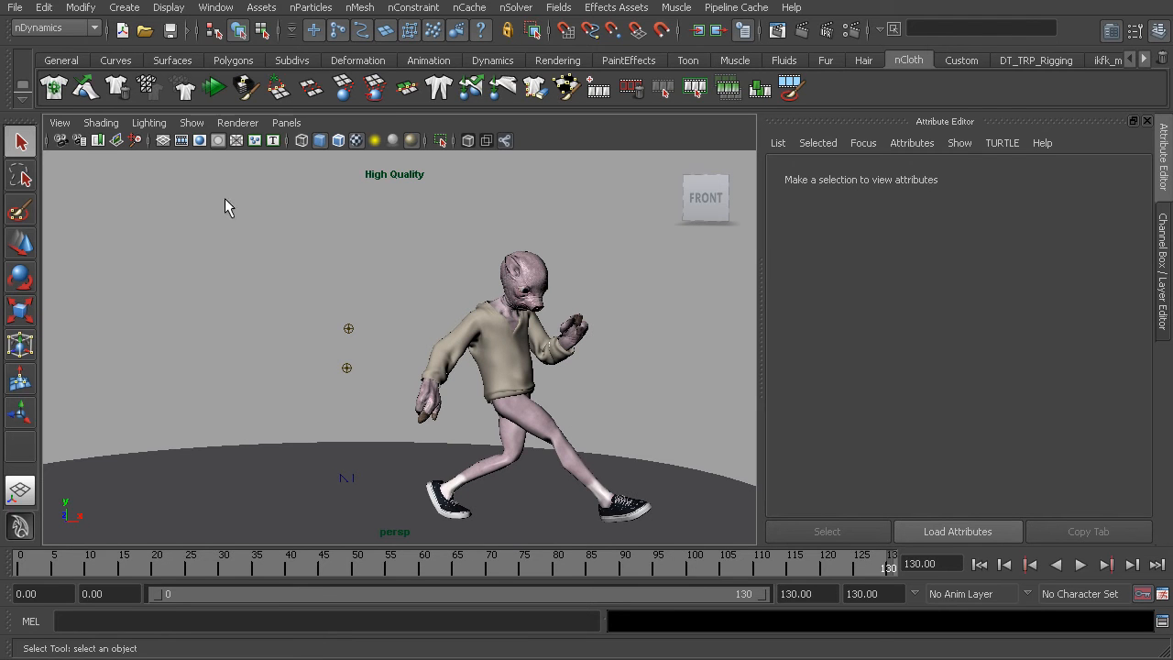
{"action": "left_click", "coordinate": [216, 8]}
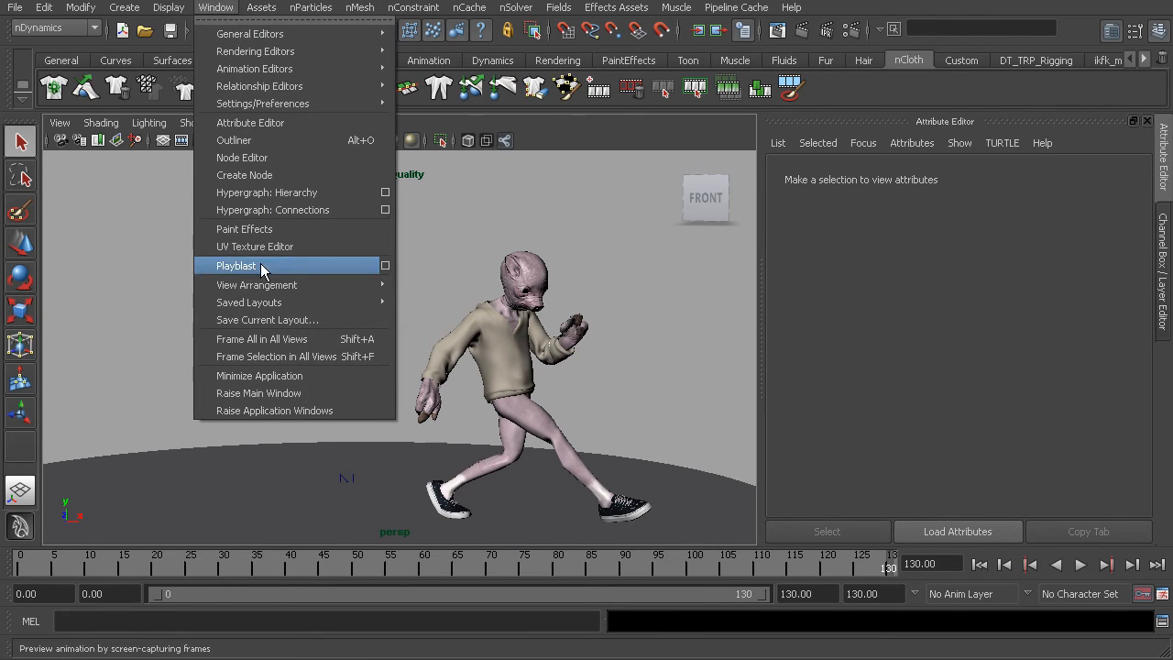
{"action": "left_click", "coordinate": [144, 240]}
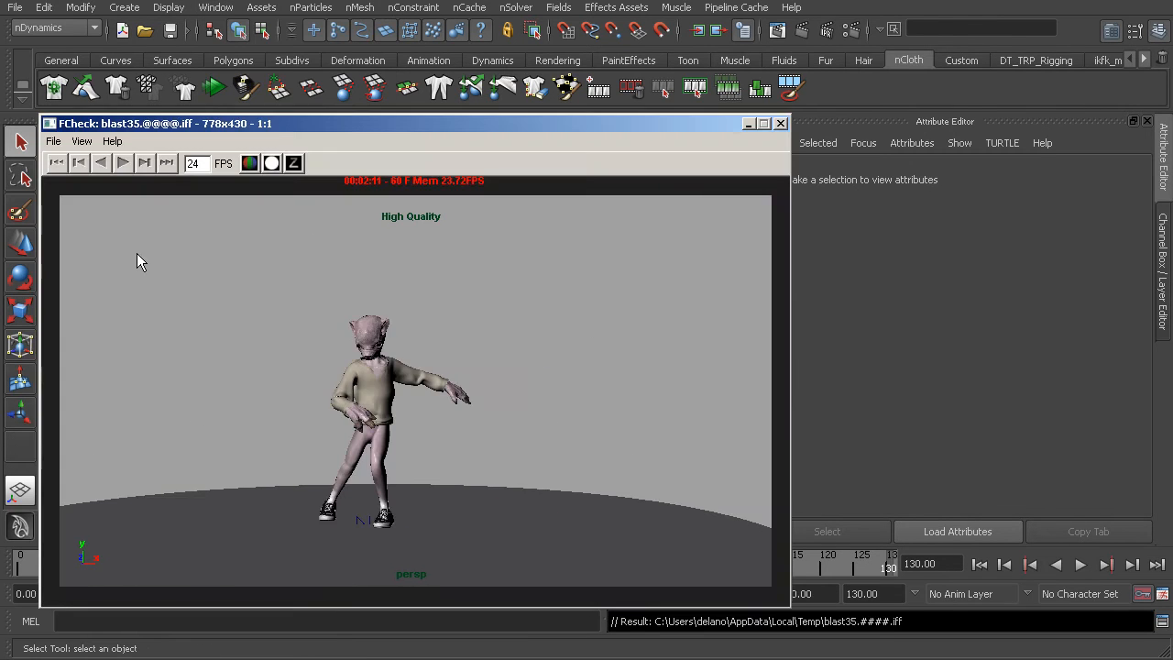
{"action": "left_click", "coordinate": [122, 162]}
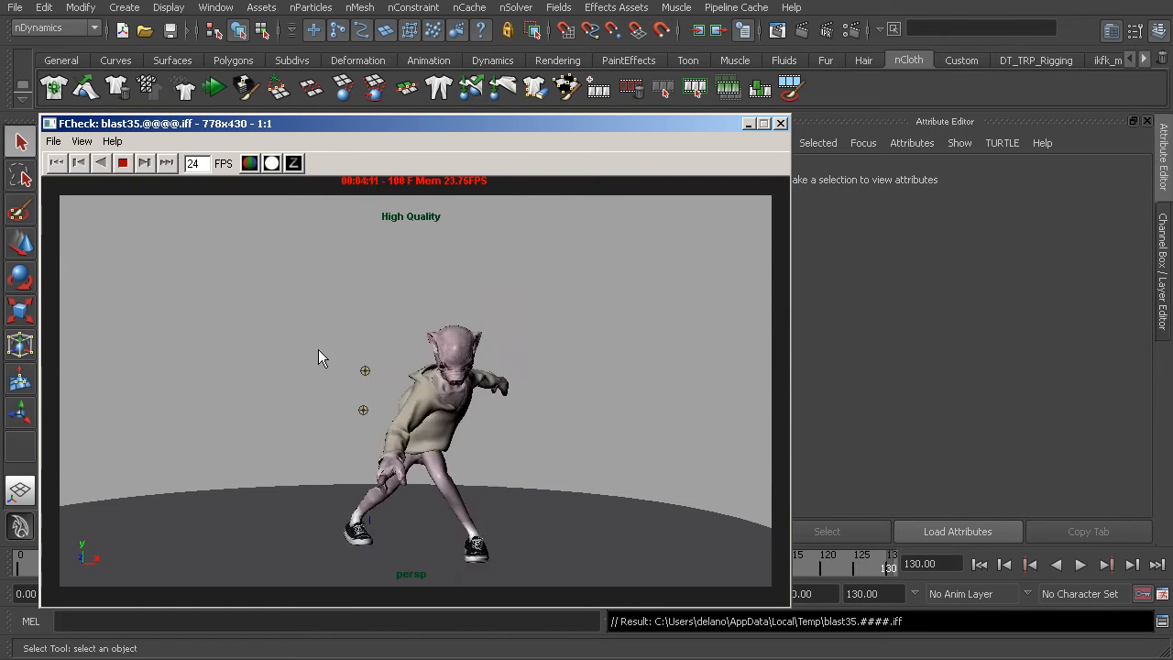
{"action": "left_click", "coordinate": [781, 124]}
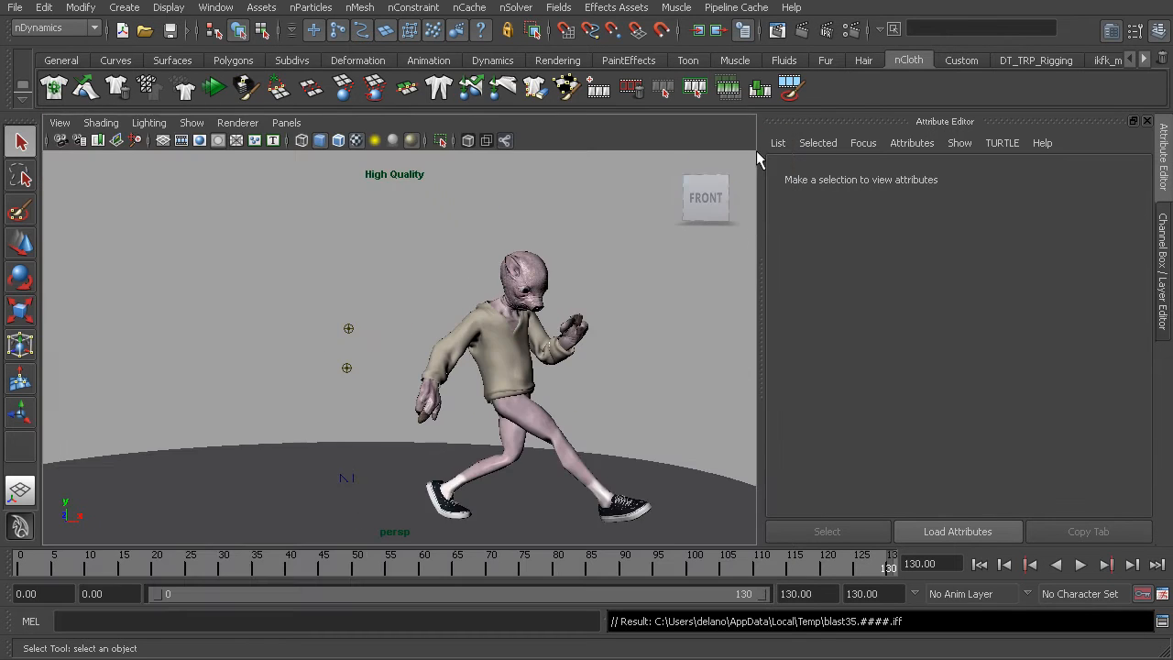
Select the hoodie and set its nCloth Max Self Collide Iterations to 40 in the quality settings.
{"action": "left_click", "coordinate": [530, 365]}
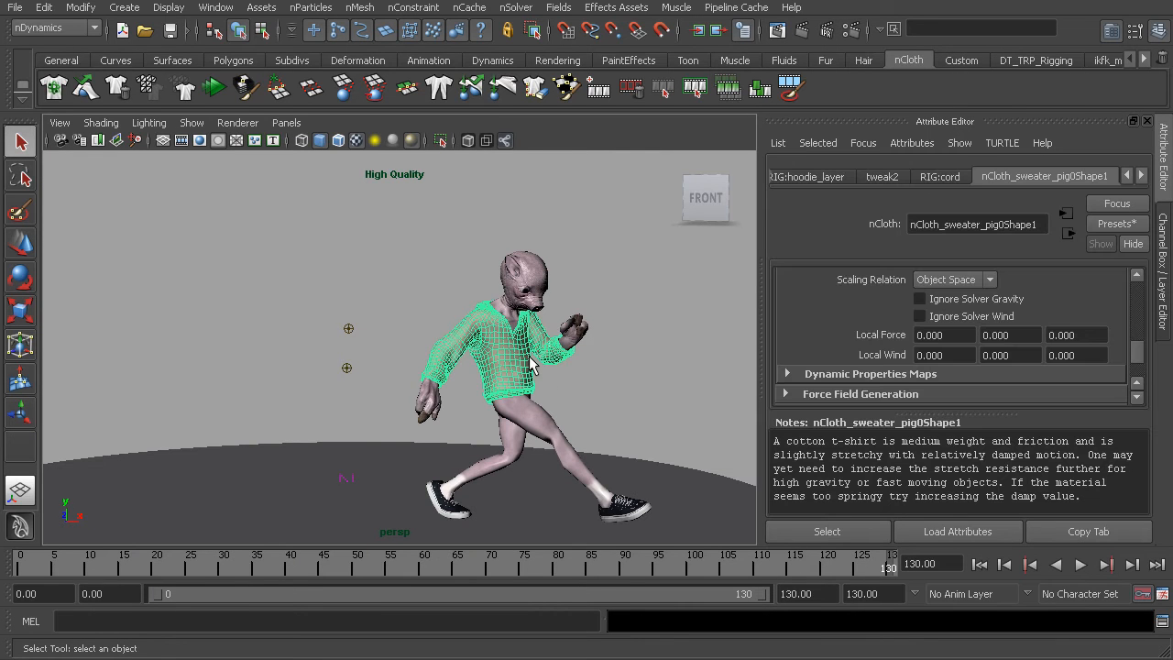
{"action": "scroll", "coordinate": [834, 303], "scroll_direction": "down", "scroll_amount": 5}
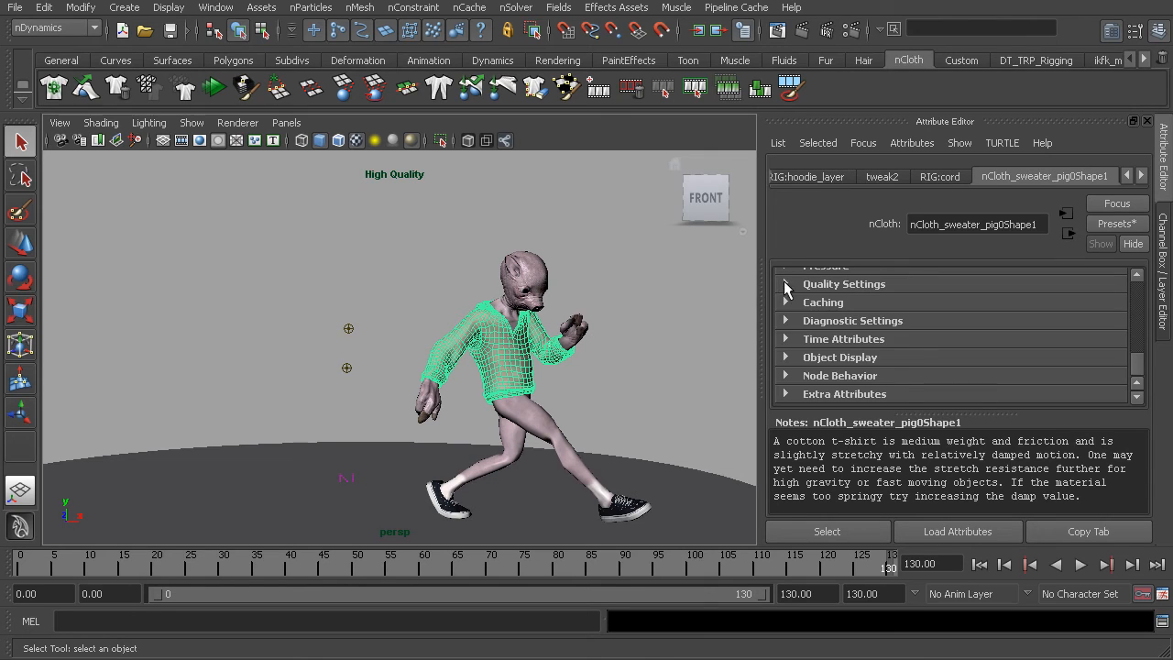
{"action": "left_click", "coordinate": [785, 283]}
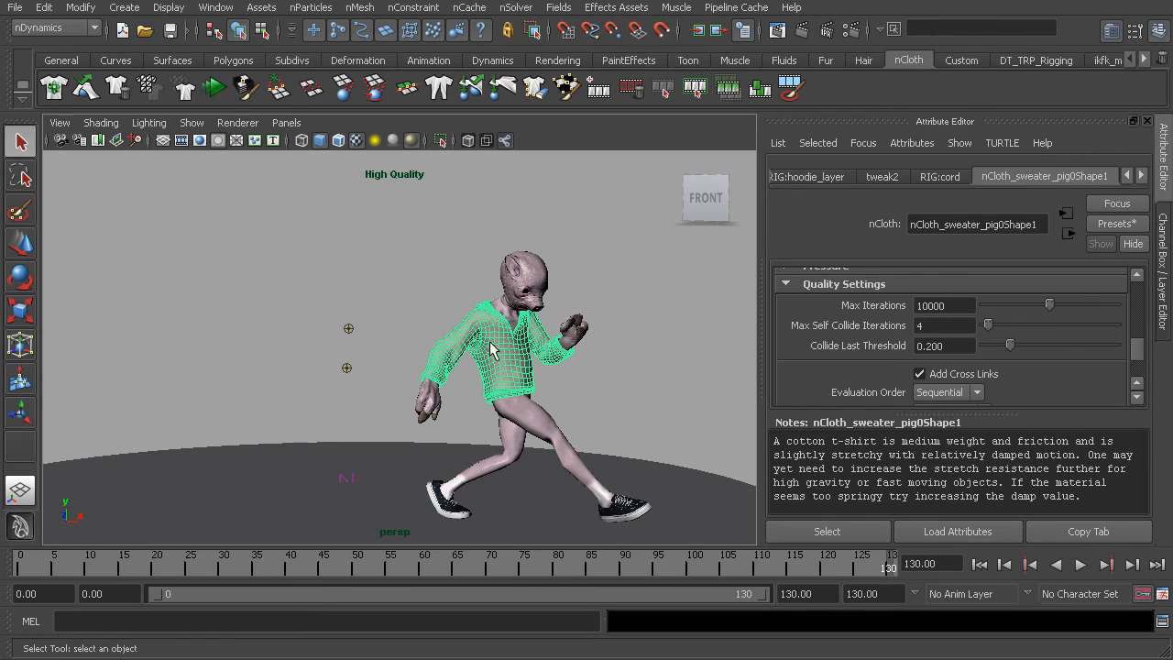
{"action": "scroll", "coordinate": [857, 338], "scroll_direction": "up", "scroll_amount": 3}
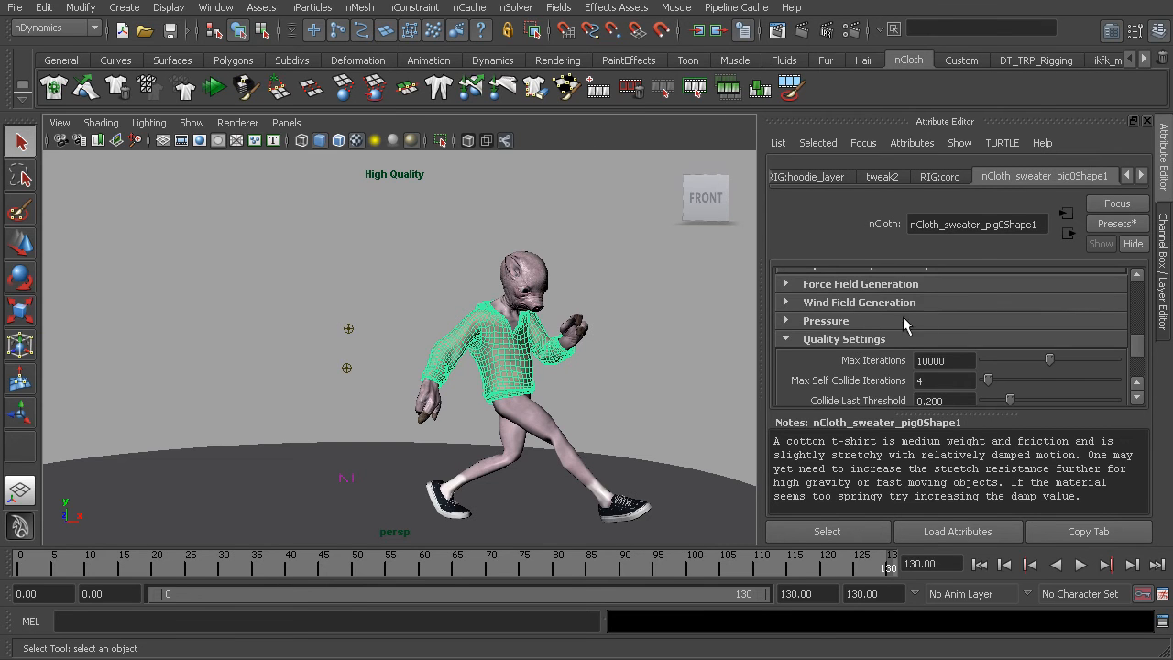
{"action": "scroll", "coordinate": [911, 301], "scroll_direction": "up", "scroll_amount": 4}
{"action": "scroll", "coordinate": [905, 293], "scroll_direction": "down", "scroll_amount": 9}
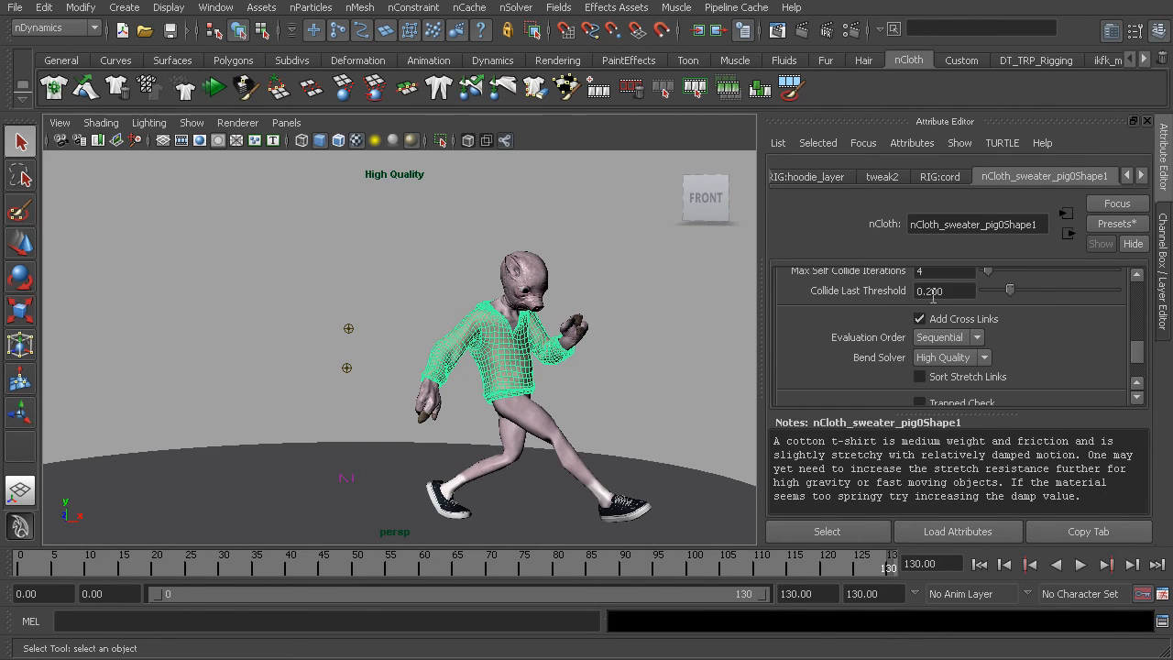
{"action": "scroll", "coordinate": [933, 291], "scroll_direction": "up", "scroll_amount": 3}
{"action": "left_click", "coordinate": [932, 325]}
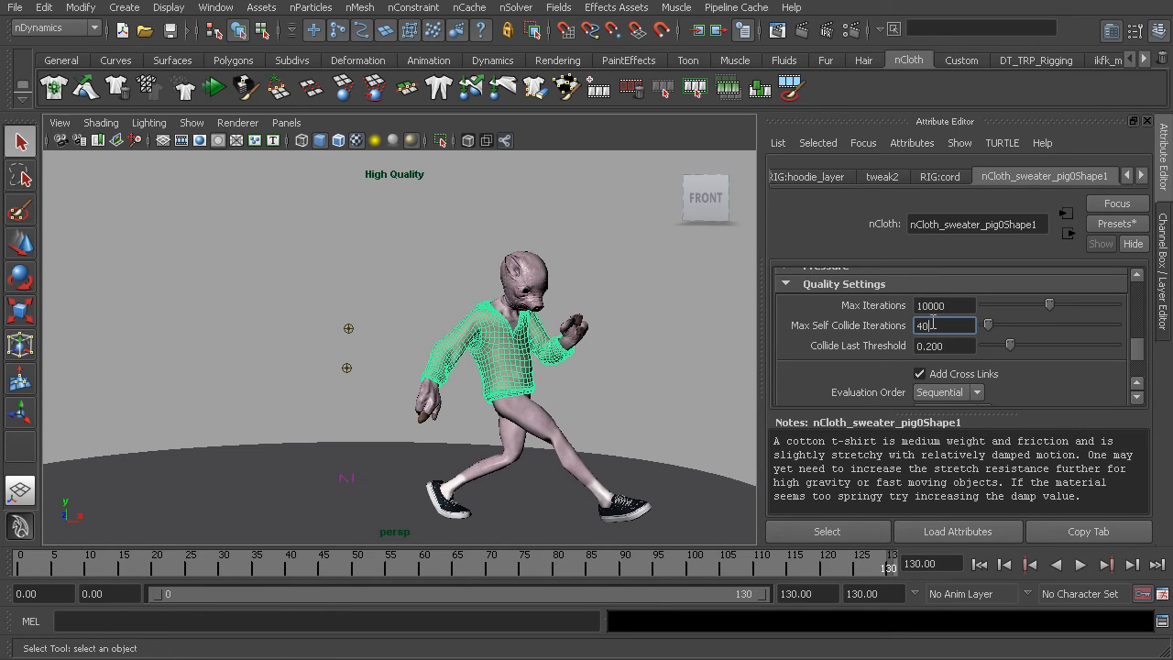
{"action": "key", "text": "Return"}
Enable Trapped Check for the hoodie's nCloth and set its Push Out to 0.05.
{"action": "scroll", "coordinate": [822, 342], "scroll_direction": "down", "scroll_amount": 3}
{"action": "scroll", "coordinate": [821, 343], "scroll_direction": "down", "scroll_amount": 3}
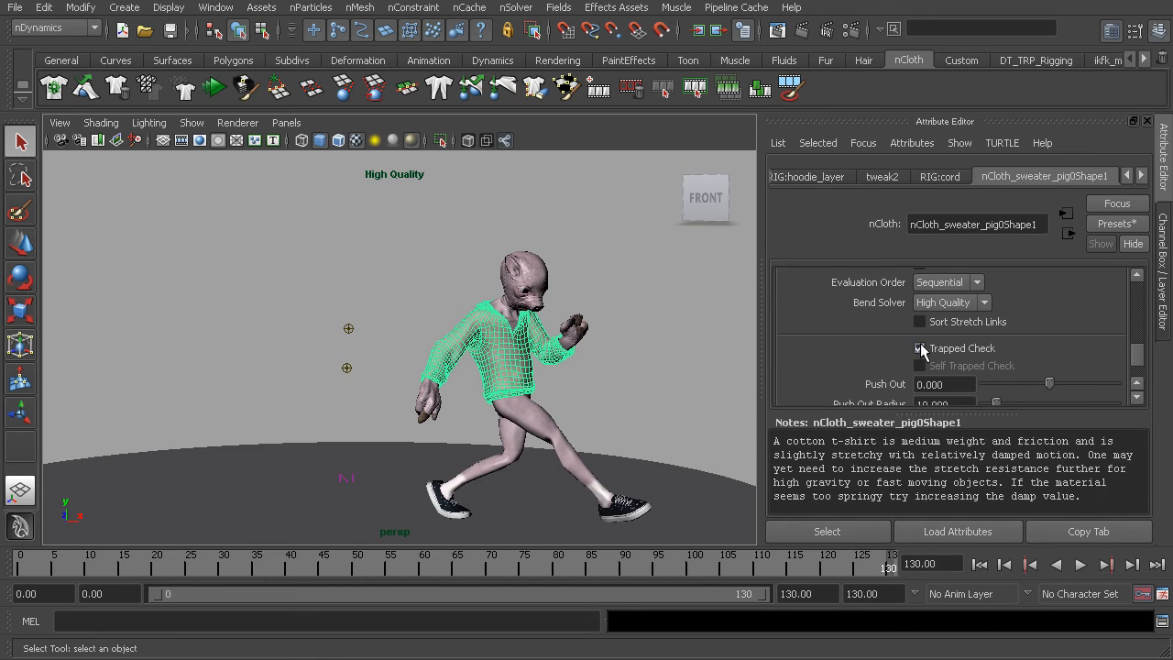
{"action": "scroll", "coordinate": [920, 345], "scroll_direction": "down", "scroll_amount": 3}
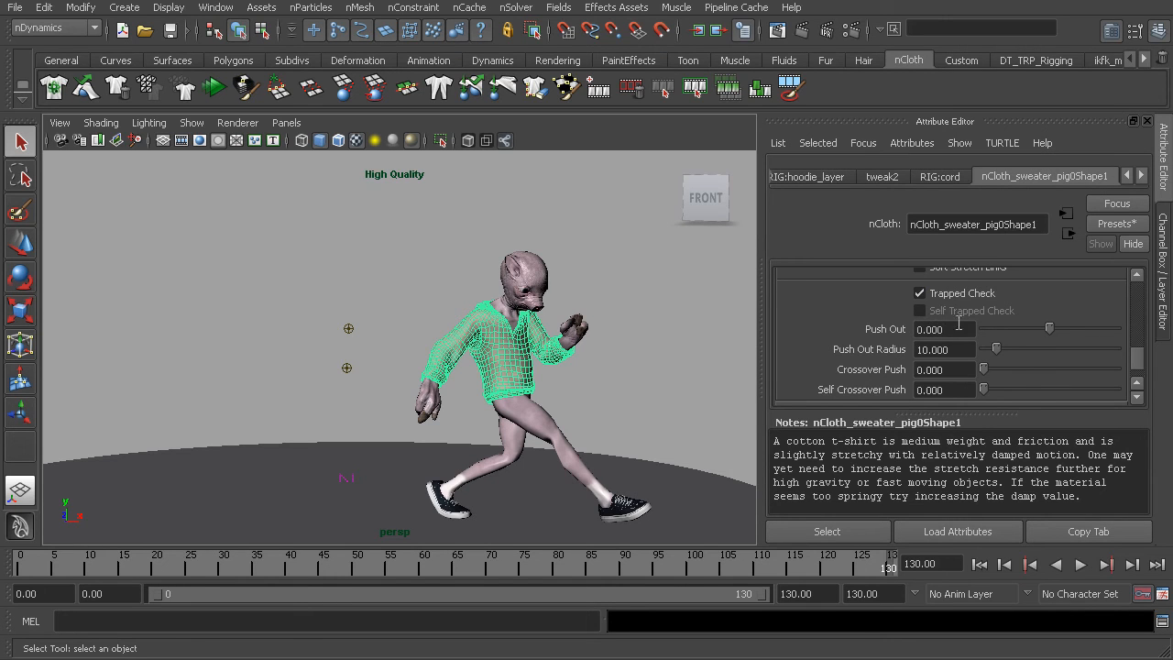
{"action": "left_click", "coordinate": [930, 329]}
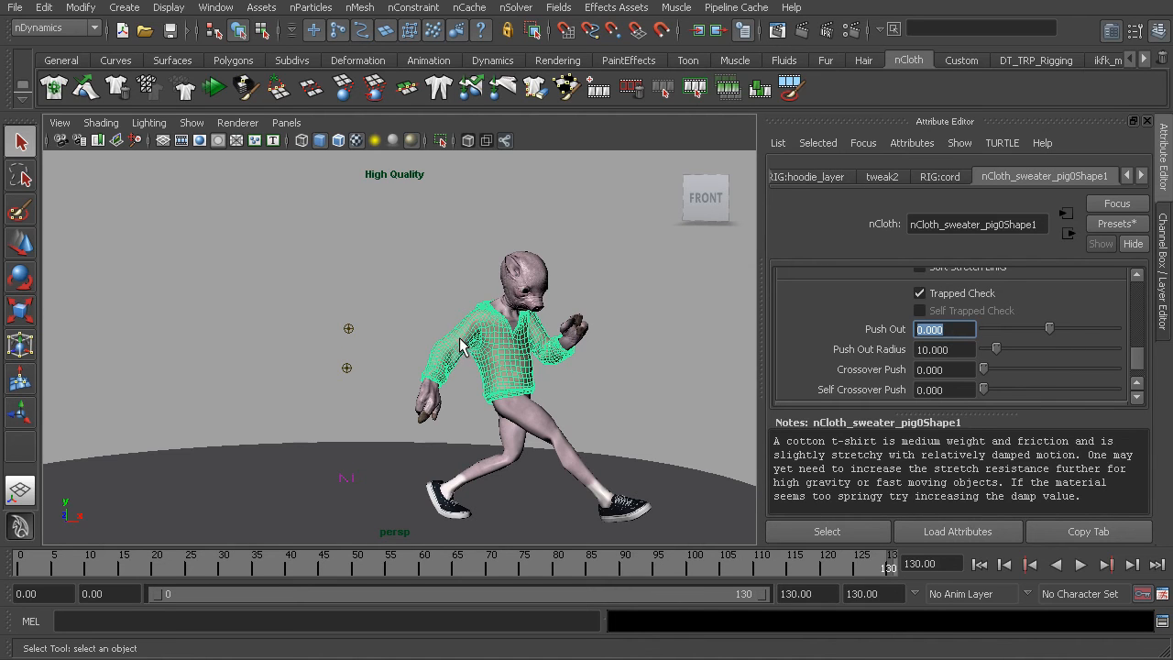
{"action": "double_click", "coordinate": [951, 330]}
{"action": "type", "text": ".05"}
{"action": "key", "text": "Return"}
{"action": "scroll", "coordinate": [936, 352], "scroll_direction": "down", "scroll_amount": 1}
{"action": "scroll", "coordinate": [936, 352], "scroll_direction": "up", "scroll_amount": 1}
{"action": "scroll", "coordinate": [866, 358], "scroll_direction": "up", "scroll_amount": 2}
{"action": "scroll", "coordinate": [851, 351], "scroll_direction": "up", "scroll_amount": 6}
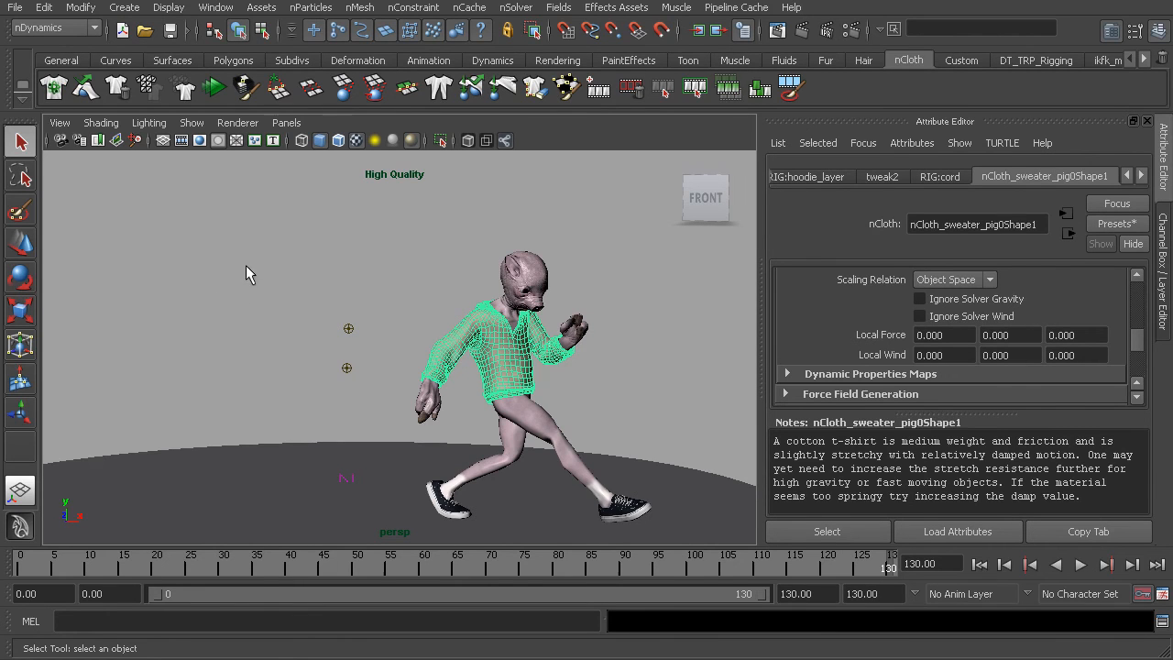
Select nucleus_pig01 in the Outliner and set its solver Substeps to 40 and Max Collision Iterations to 20.
{"action": "left_click", "coordinate": [215, 8]}
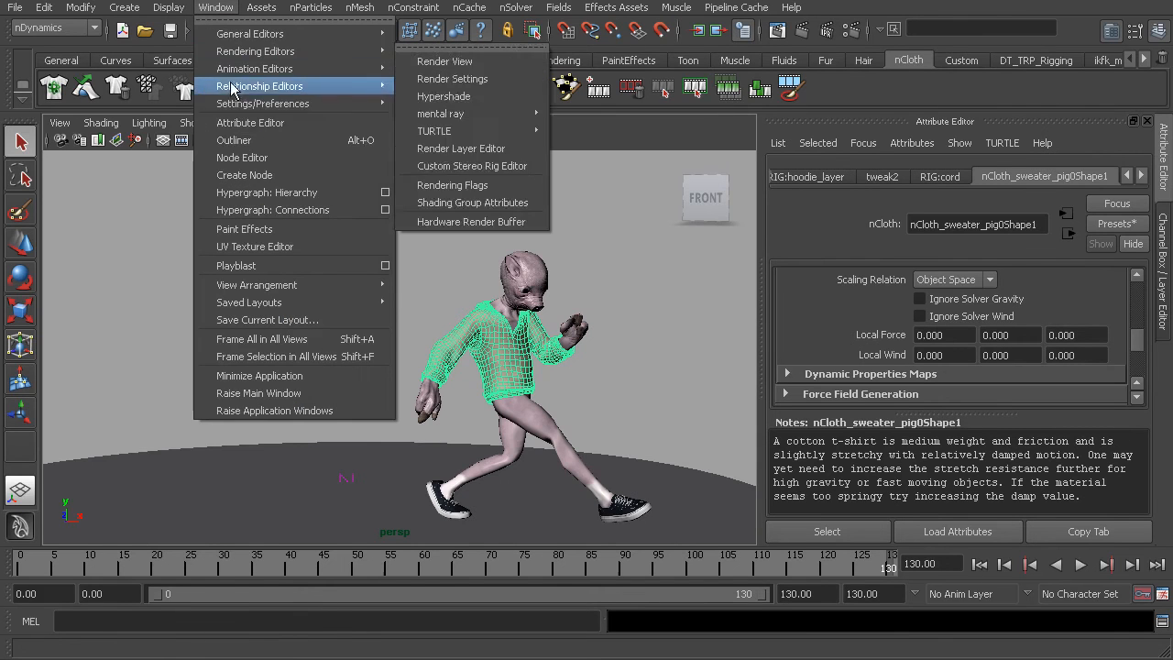
{"action": "left_click", "coordinate": [250, 142]}
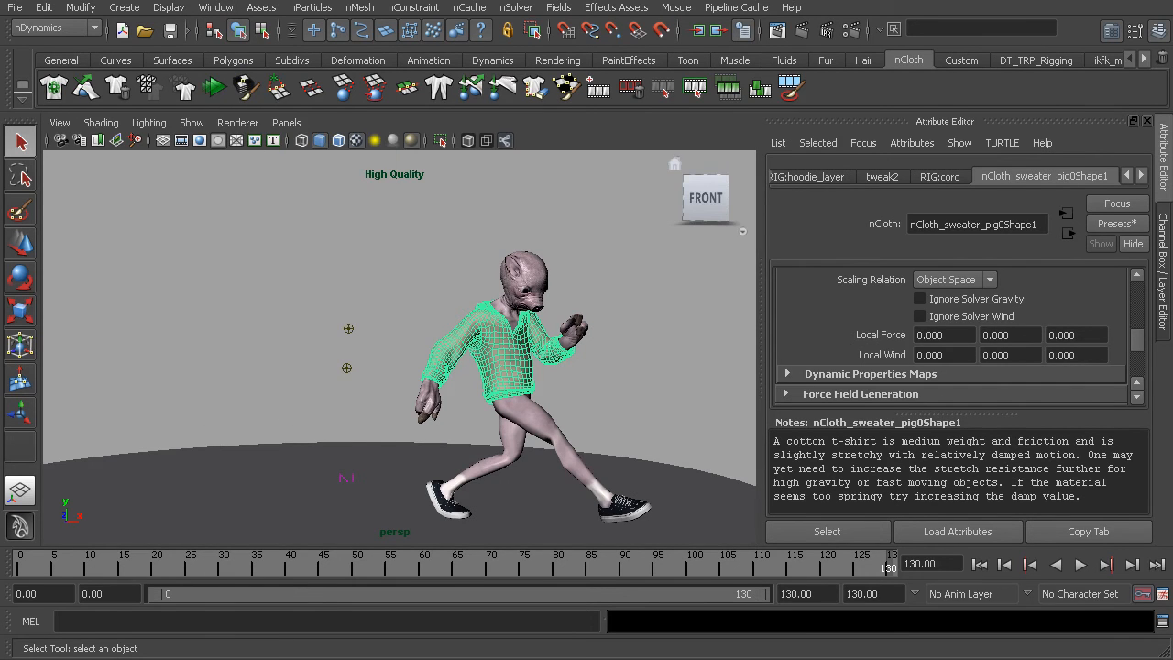
{"action": "left_click_drag", "start_coordinate": [424, 102], "coordinate": [263, 89]}
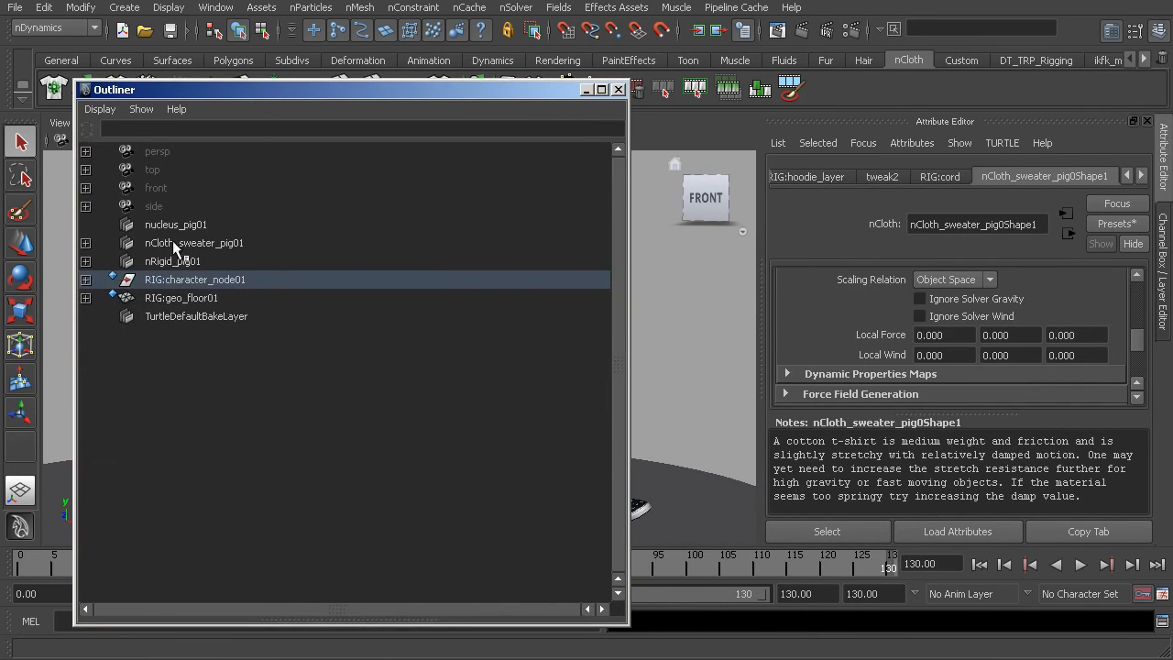
{"action": "left_click", "coordinate": [173, 225]}
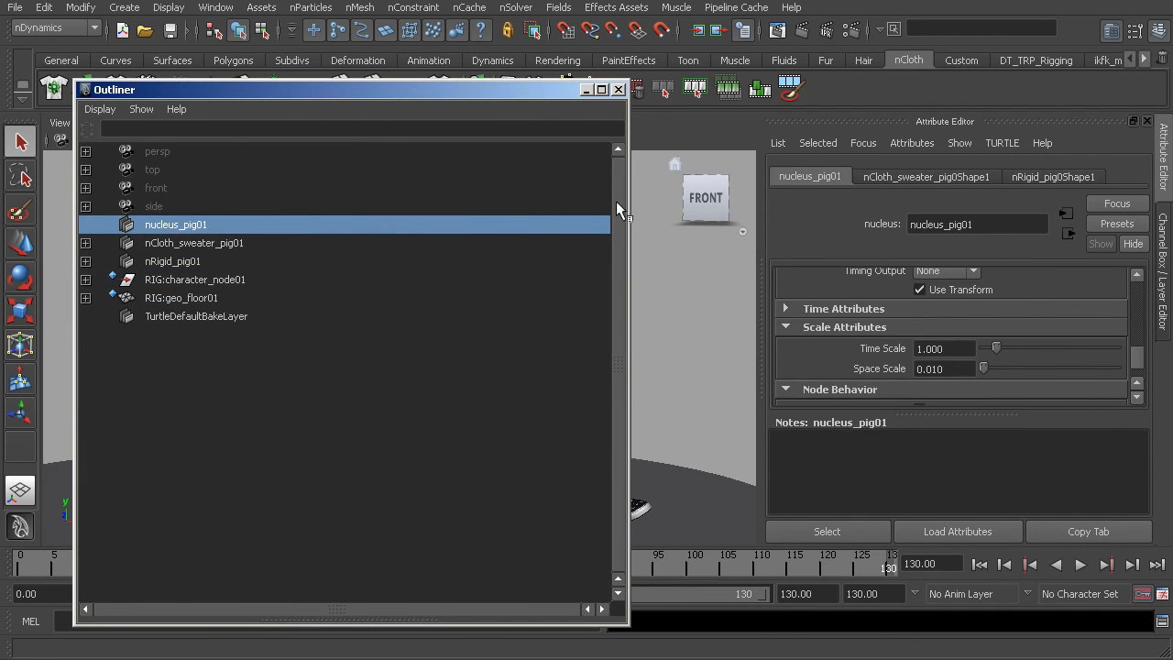
{"action": "scroll", "coordinate": [883, 306], "scroll_direction": "up", "scroll_amount": 10}
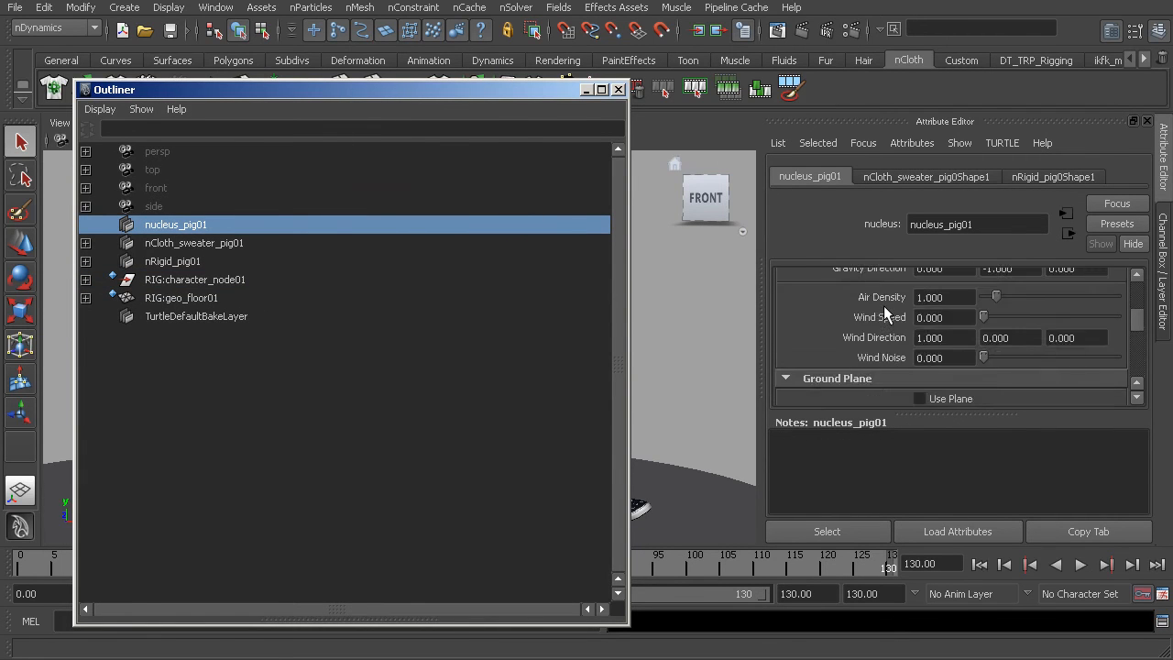
{"action": "scroll", "coordinate": [884, 313], "scroll_direction": "down", "scroll_amount": 10}
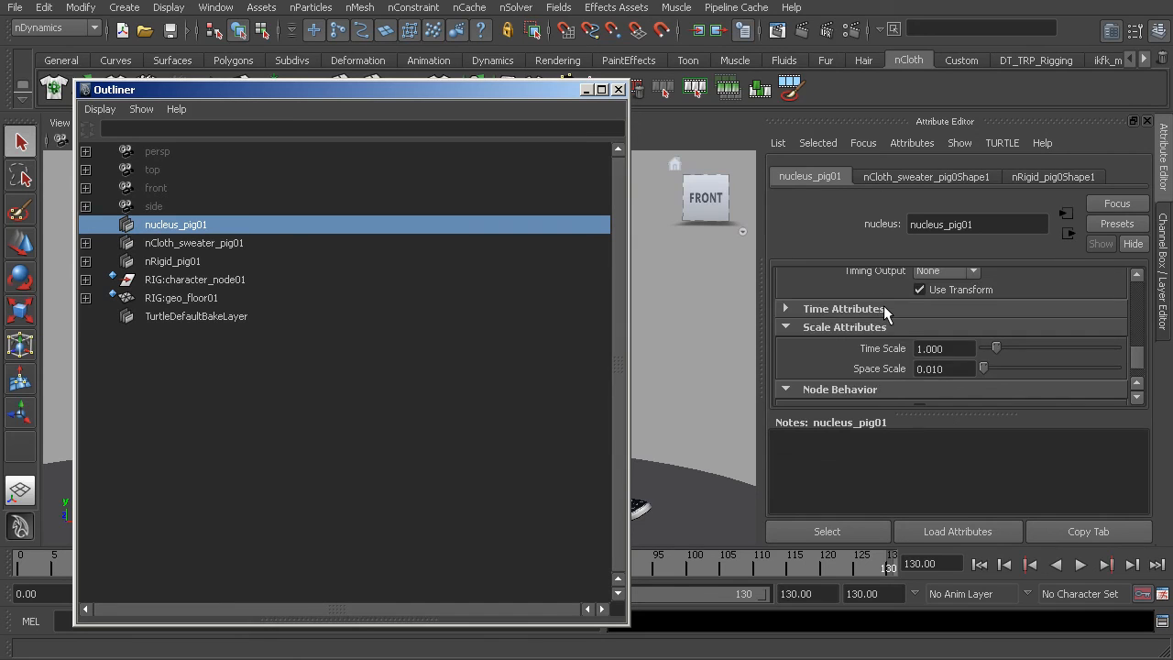
{"action": "scroll", "coordinate": [884, 305], "scroll_direction": "up", "scroll_amount": 3}
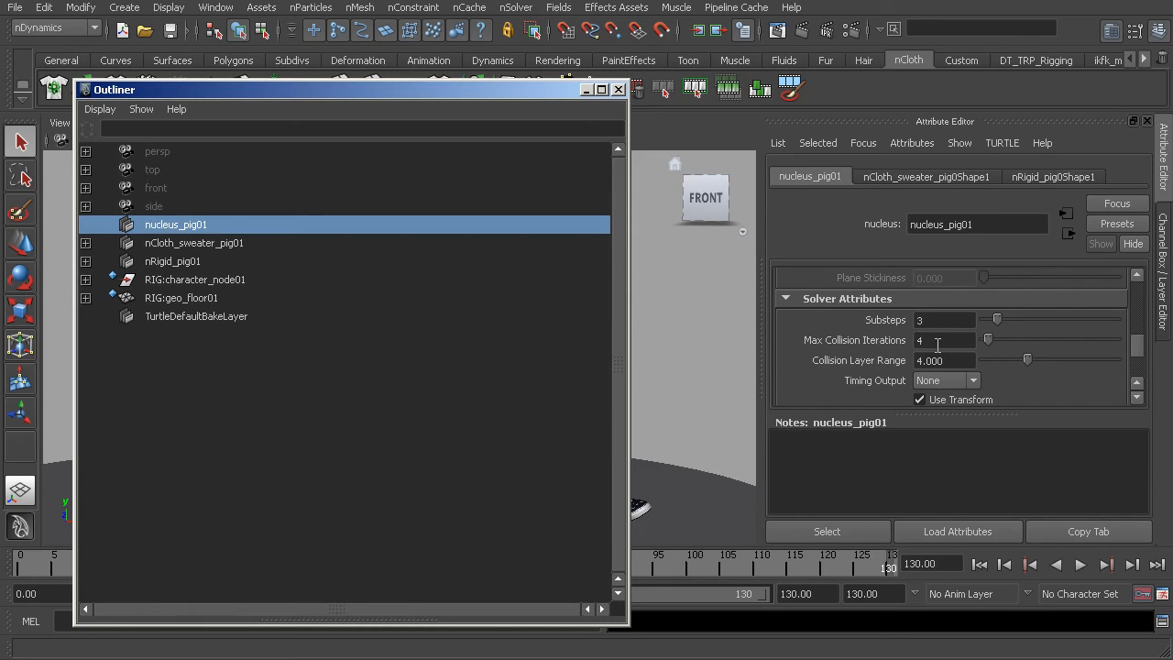
{"action": "scroll", "coordinate": [856, 348], "scroll_direction": "up", "scroll_amount": 3}
{"action": "scroll", "coordinate": [873, 355], "scroll_direction": "down", "scroll_amount": 3}
{"action": "left_click_drag", "start_coordinate": [510, 95], "coordinate": [532, 112]}
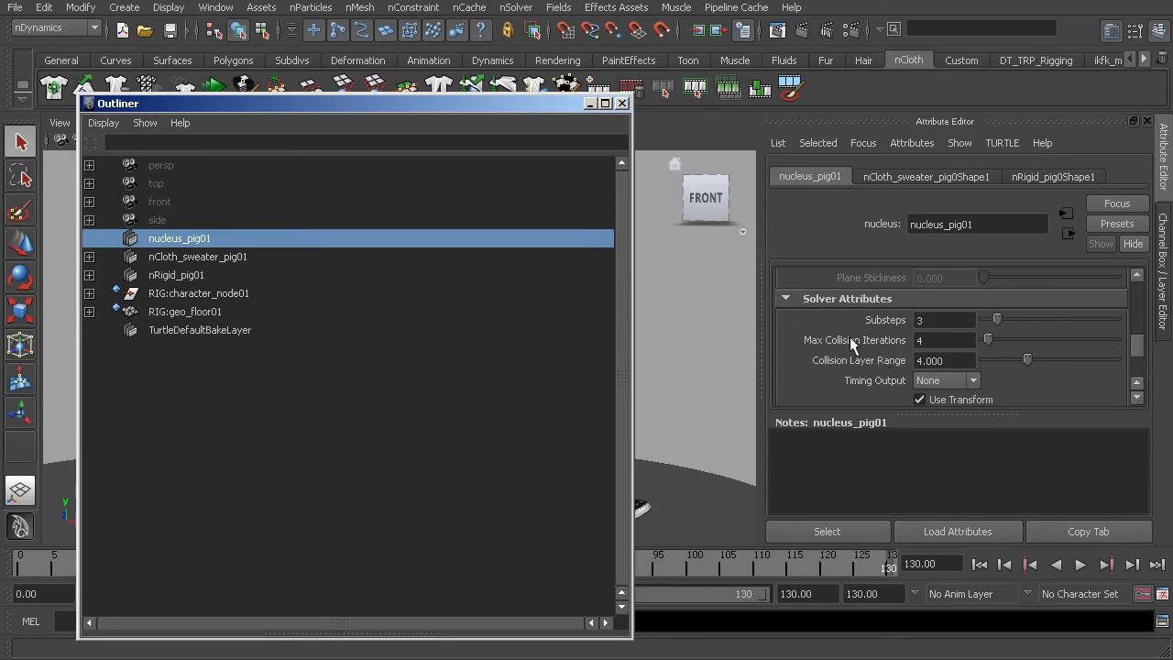
{"action": "double_click", "coordinate": [946, 320]}
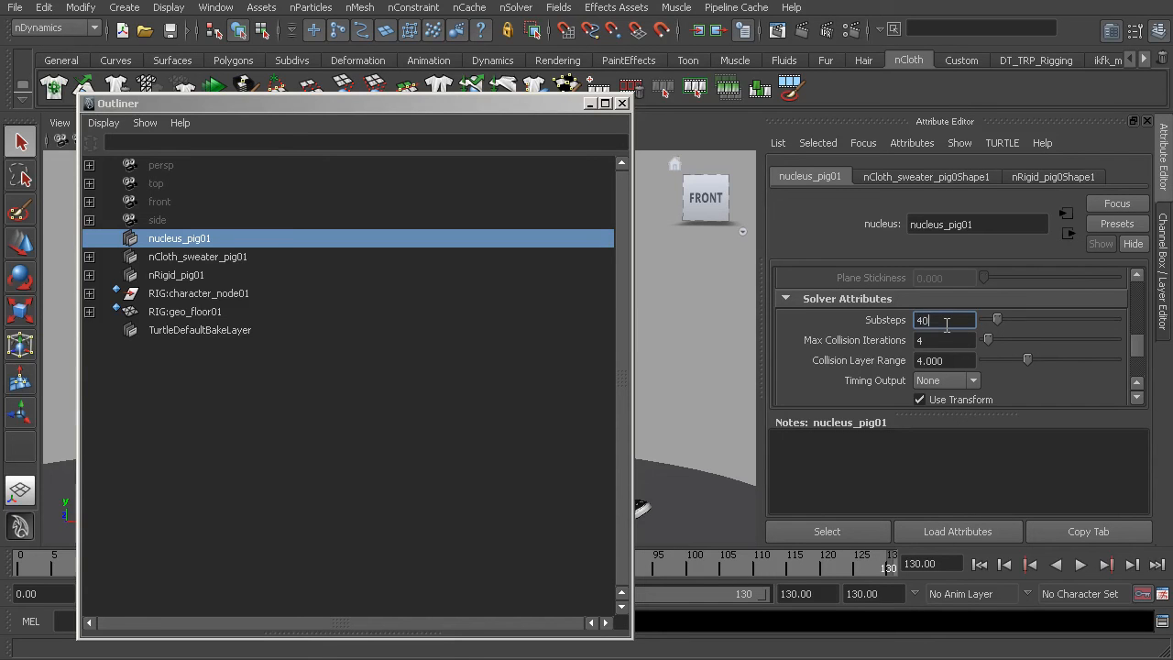
{"action": "left_click", "coordinate": [935, 340]}
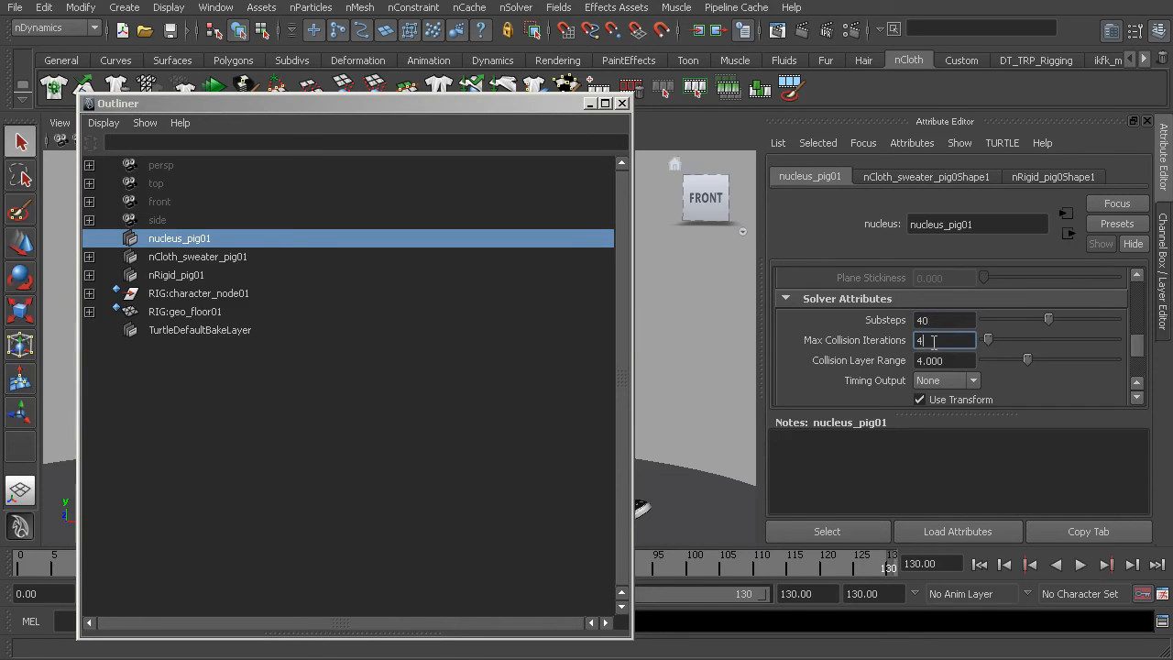
{"action": "type", "text": "20"}
{"action": "key", "text": "Return"}
{"action": "left_click", "coordinate": [622, 104]}
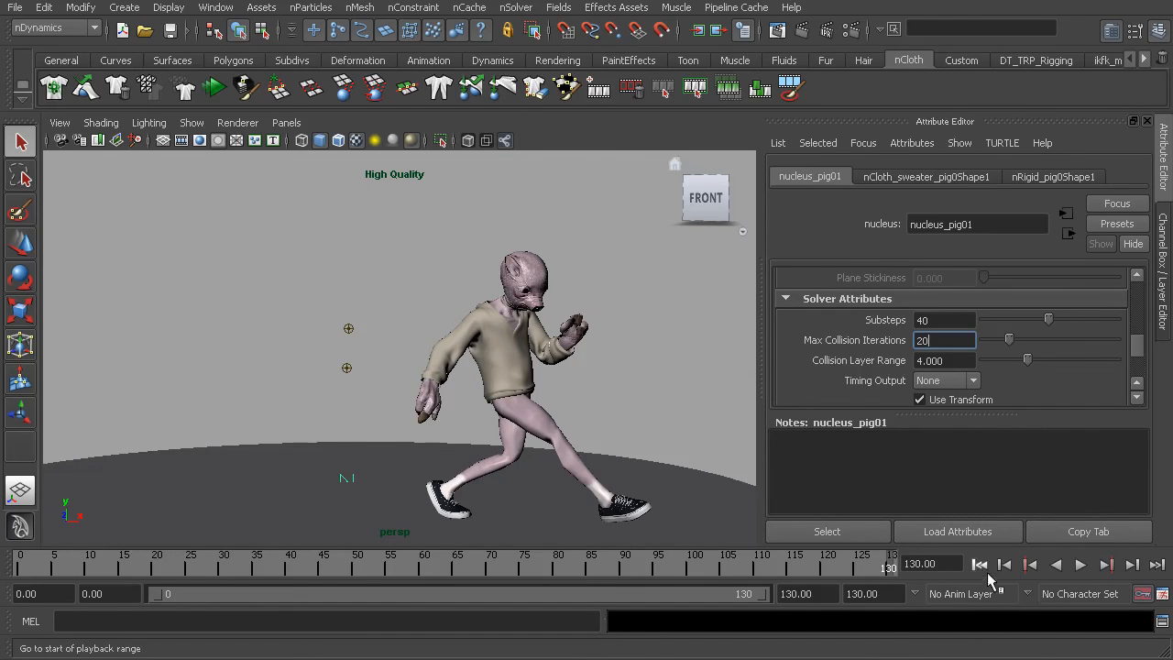
Return the animation to frame 0 and delete the hoodie's existing nCloth cache.
{"action": "left_click", "coordinate": [979, 565]}
{"action": "left_click", "coordinate": [367, 328]}
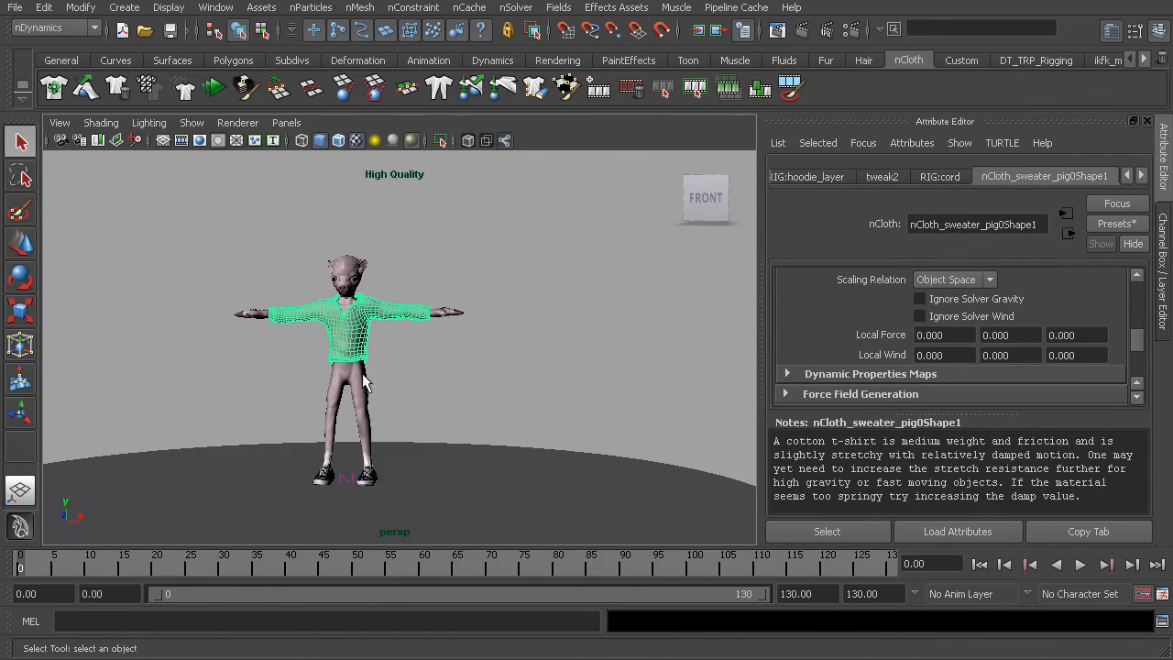
{"action": "middle_click_drag", "start_coordinate": [399, 336], "coordinate": [445, 341], "text": "alt"}
{"action": "right_click_drag", "start_coordinate": [445, 341], "coordinate": [548, 375], "text": "alt"}
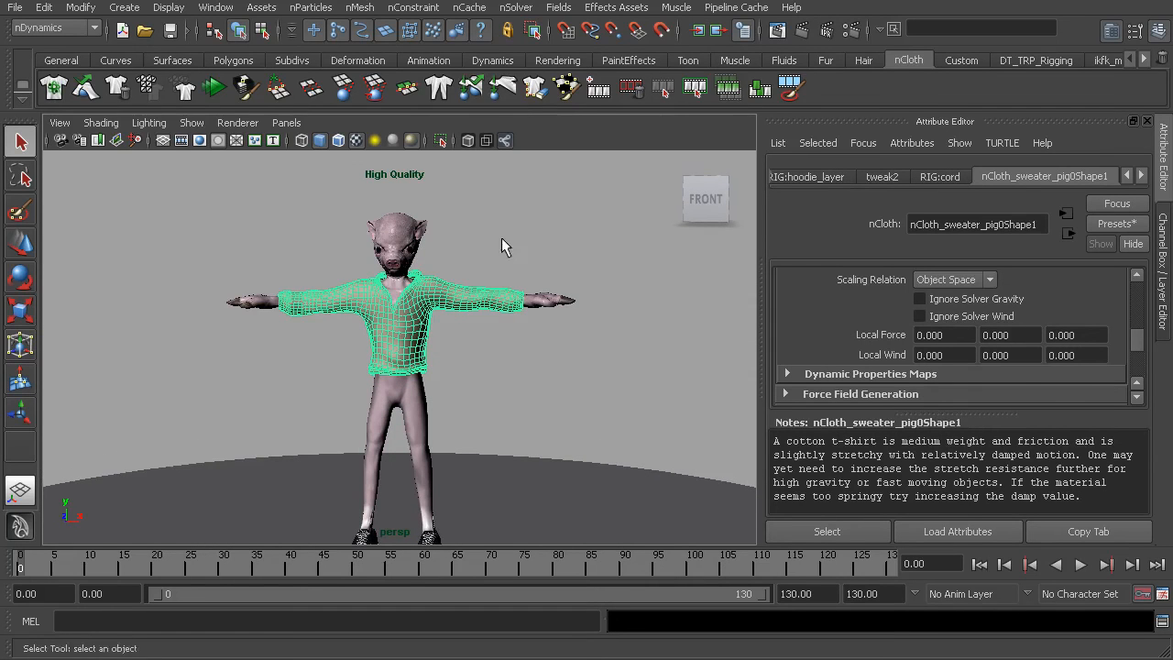
{"action": "left_click", "coordinate": [468, 8]}
{"action": "left_click", "coordinate": [485, 51]}
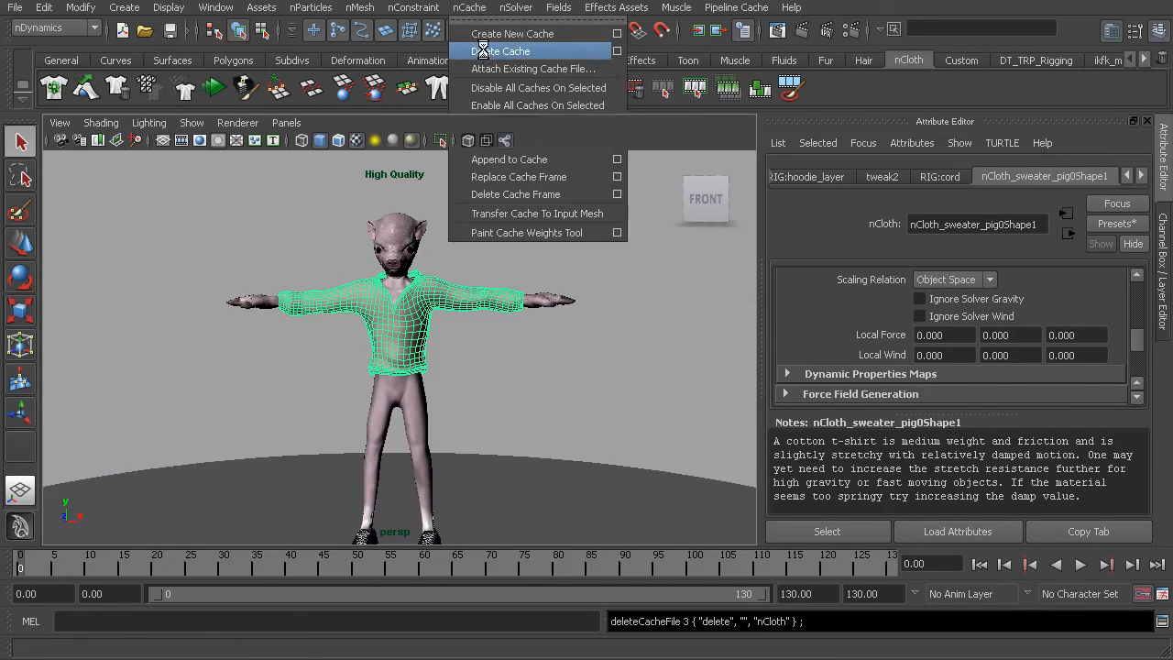
Starting from frame 0, restore the cameraView1 bookmark with nothing selected and playblast the animation to review the cloth.
{"action": "middle_click_drag", "start_coordinate": [484, 228], "coordinate": [498, 208], "text": "alt"}
{"action": "right_click_drag", "start_coordinate": [497, 207], "coordinate": [453, 208], "text": "alt"}
{"action": "left_click", "coordinate": [453, 208]}
{"action": "middle_click_drag", "start_coordinate": [485, 252], "coordinate": [435, 244], "text": "alt"}
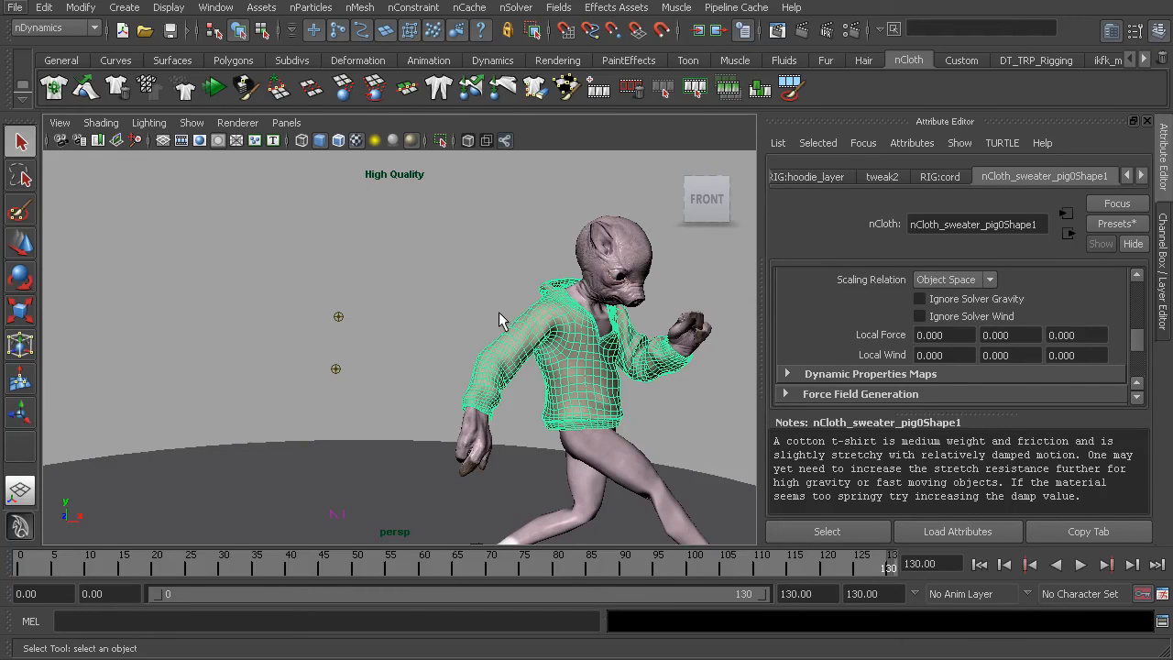
{"action": "left_click", "coordinate": [979, 564]}
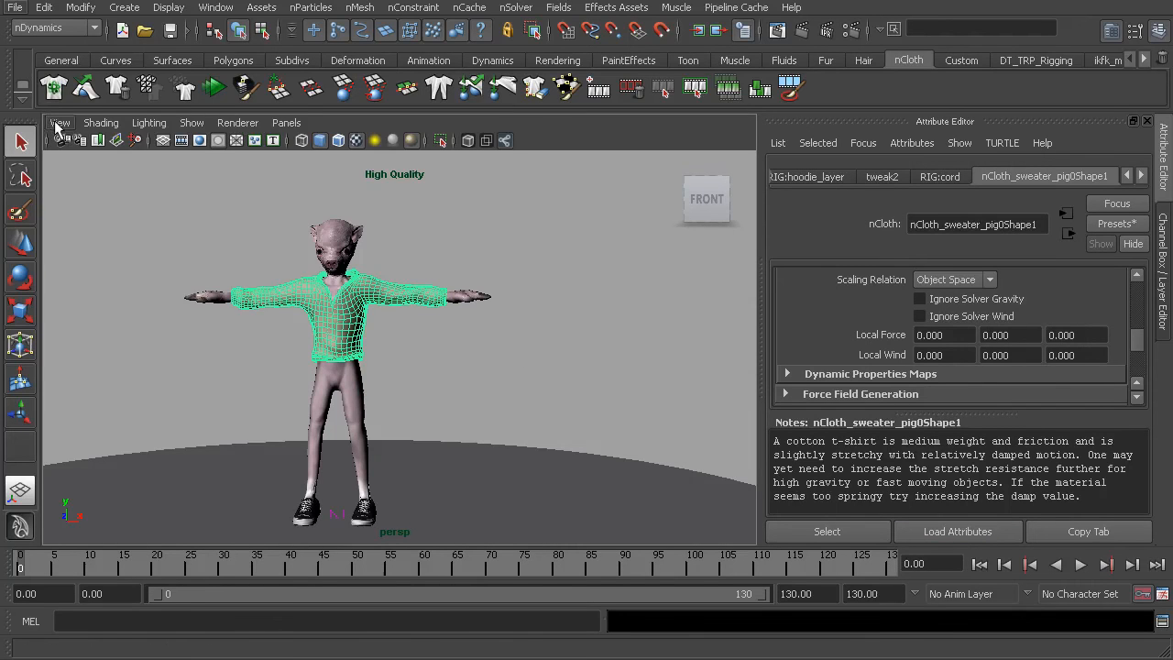
{"action": "left_click", "coordinate": [60, 122]}
{"action": "mouse_move", "coordinate": [139, 294]}
{"action": "left_click", "coordinate": [226, 294]}
{"action": "left_click", "coordinate": [184, 207]}
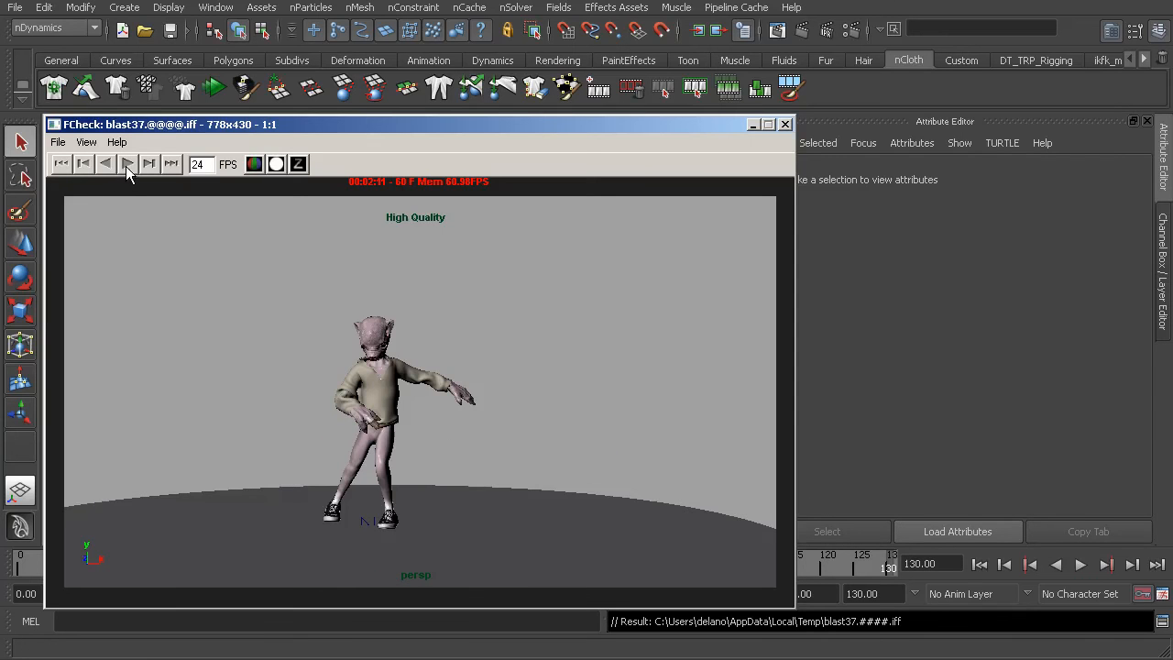
{"action": "left_click", "coordinate": [127, 163]}
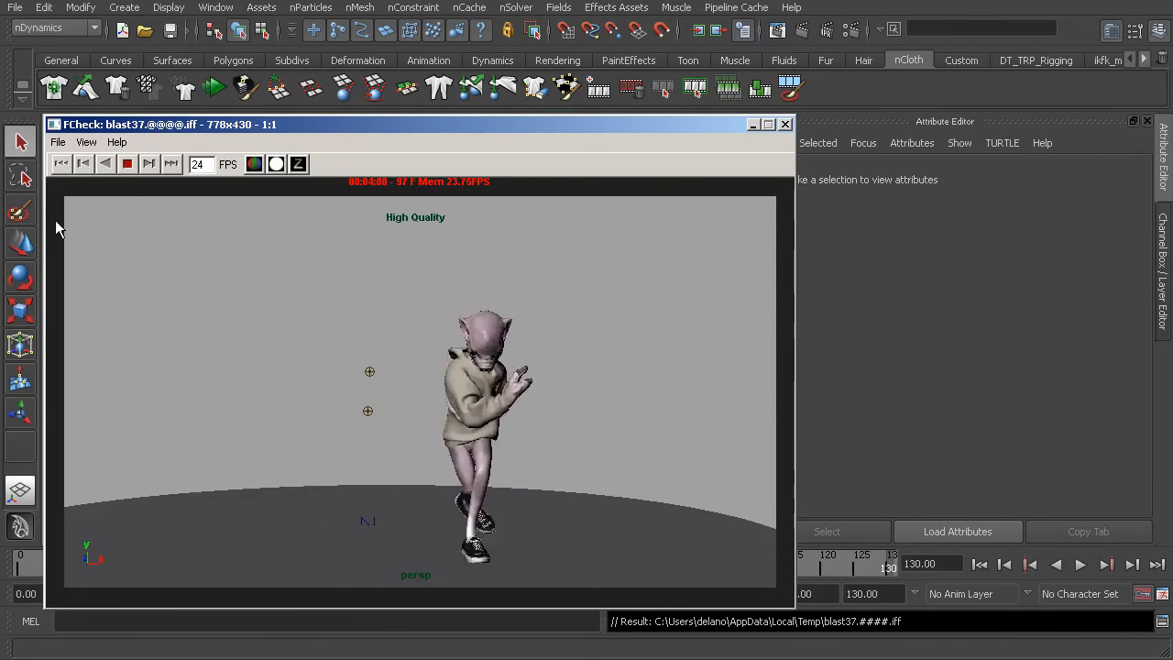